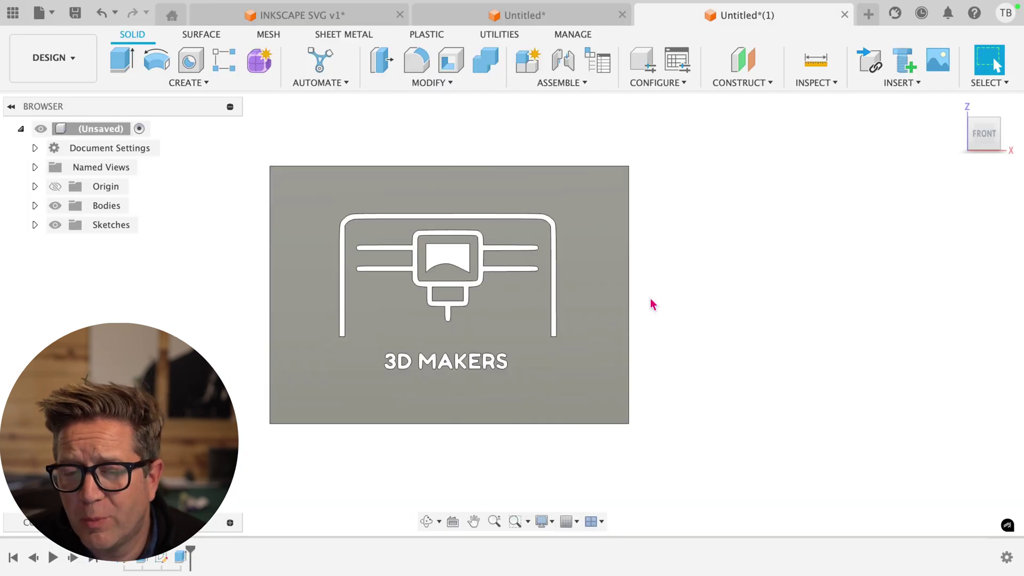
# - Zoom in and out on the finished plate carrying the 3D MAKERS logo
pyautogui.scroll(-2, 653, 304)
pyautogui.scroll(4, 653, 305)
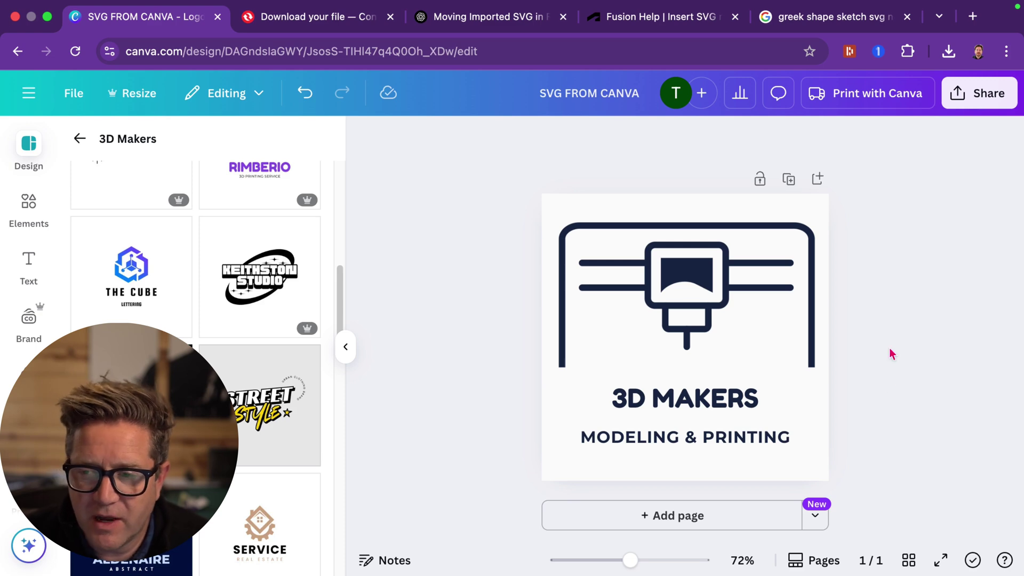
# - Export the 3D MAKERS Canva design as SVG FROM CANVA (1).svg with a transparent background
pyautogui.click(967, 101)
pyautogui.click(862, 202)
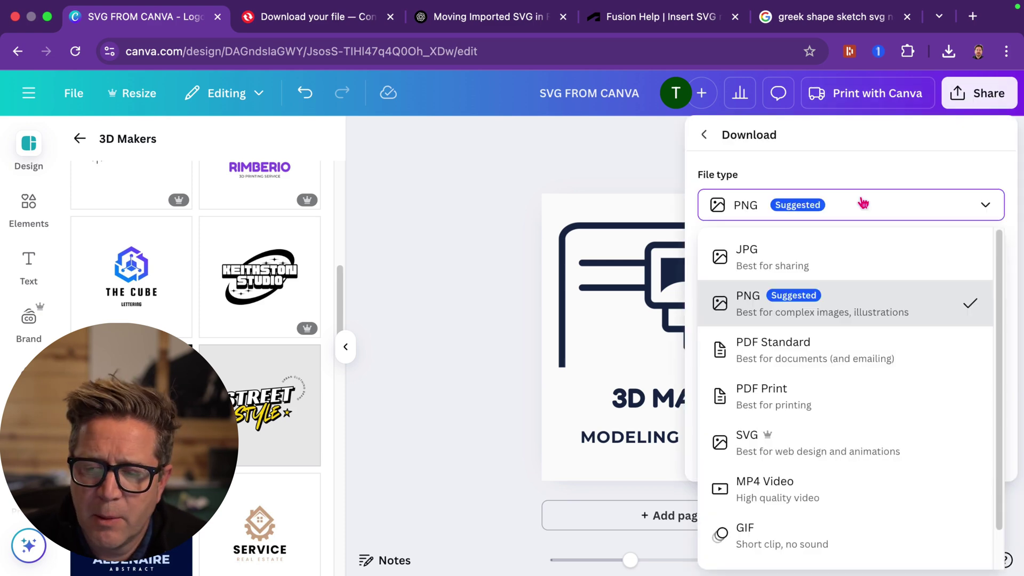
pyautogui.click(797, 450)
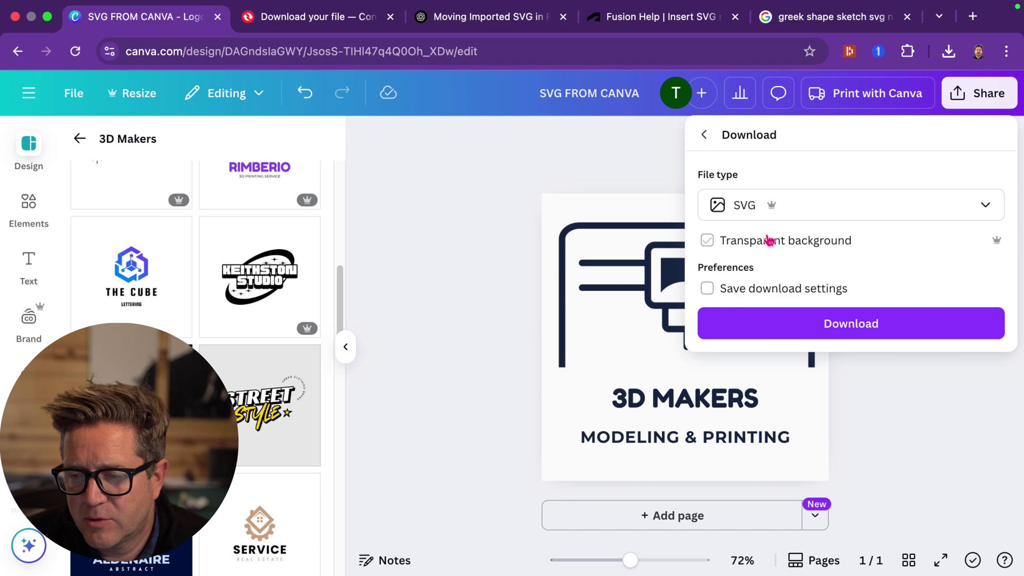
pyautogui.click(706, 240)
pyautogui.click(830, 323)
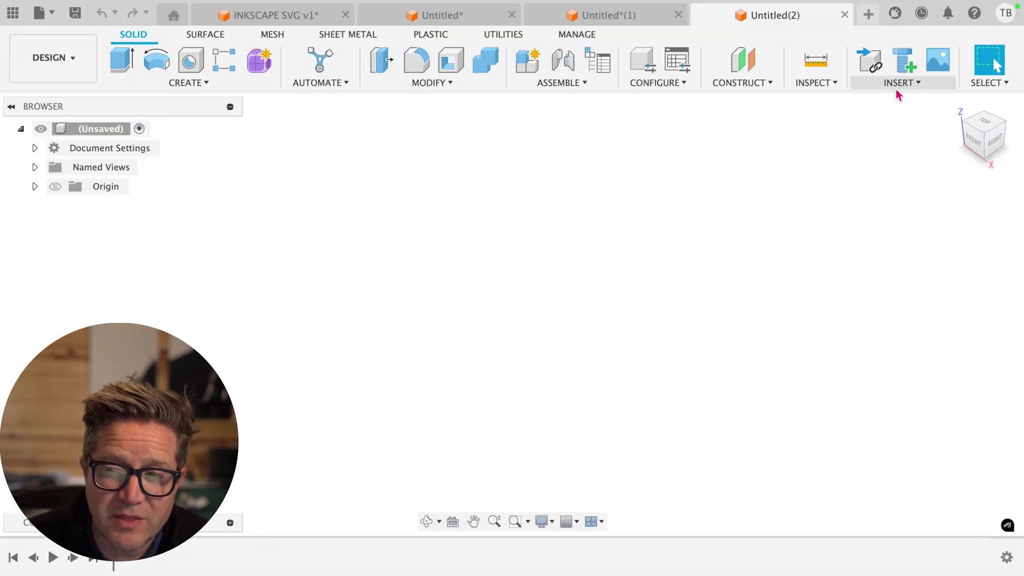
# - Insert SVG FROM CANVA (1).svg from the computer onto the front plane
pyautogui.click(897, 88)
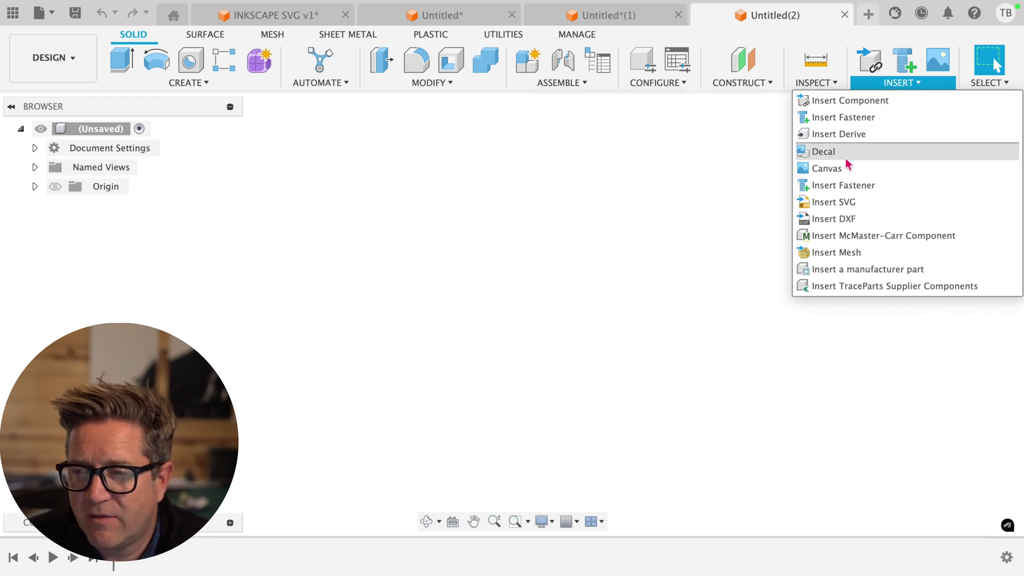
pyautogui.click(841, 207)
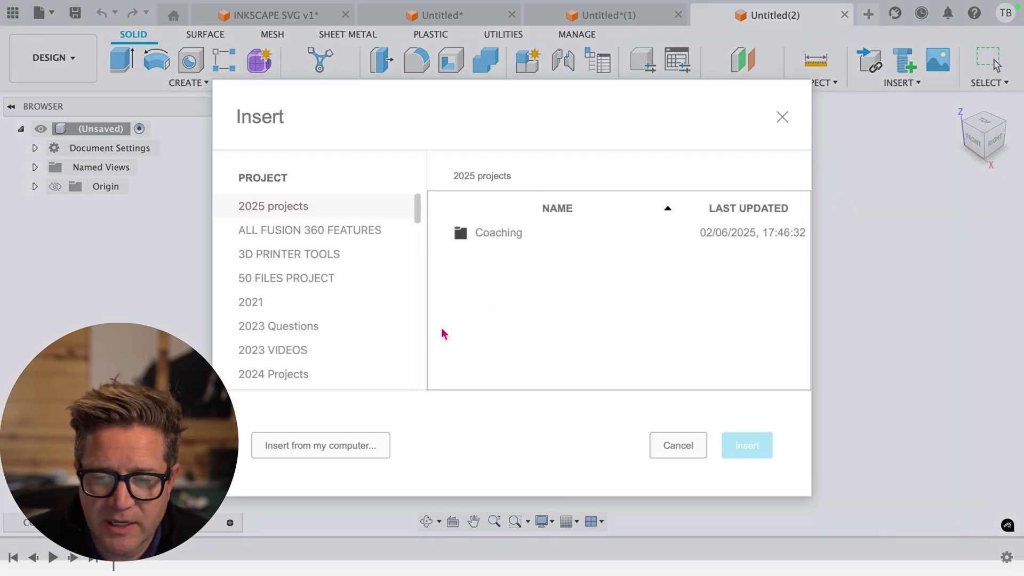
pyautogui.click(334, 448)
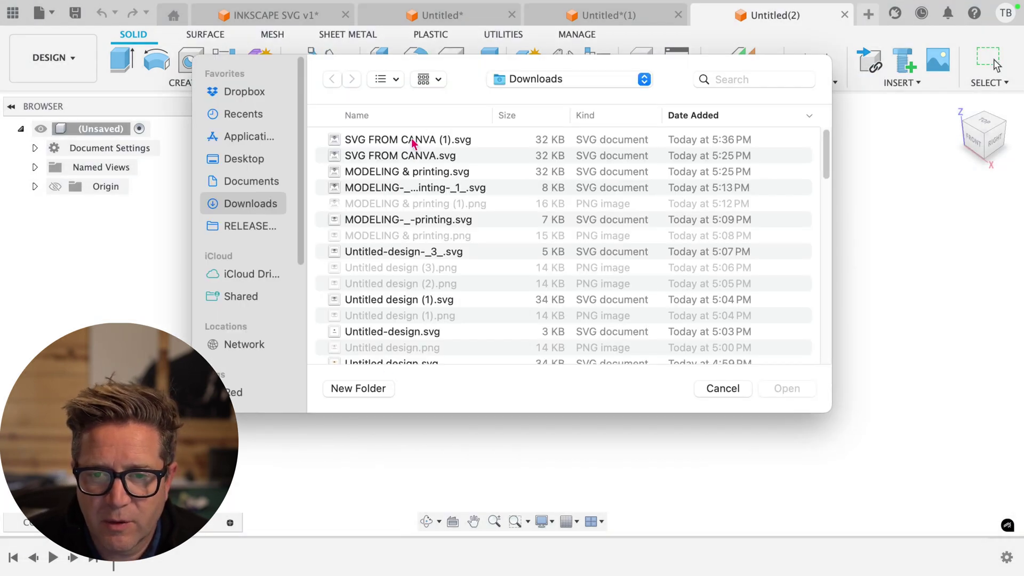
pyautogui.doubleClick(414, 140)
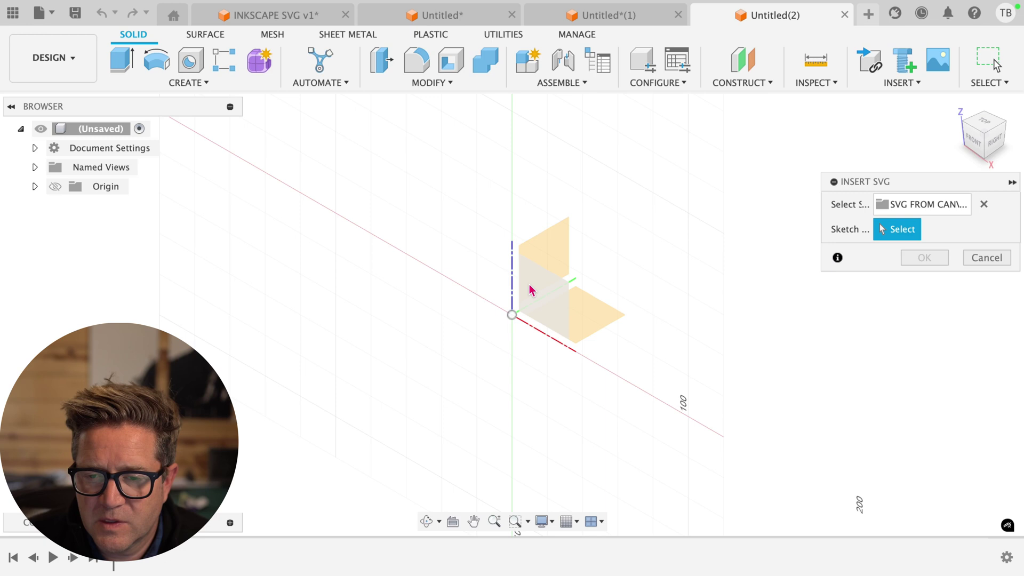
pyautogui.click(532, 290)
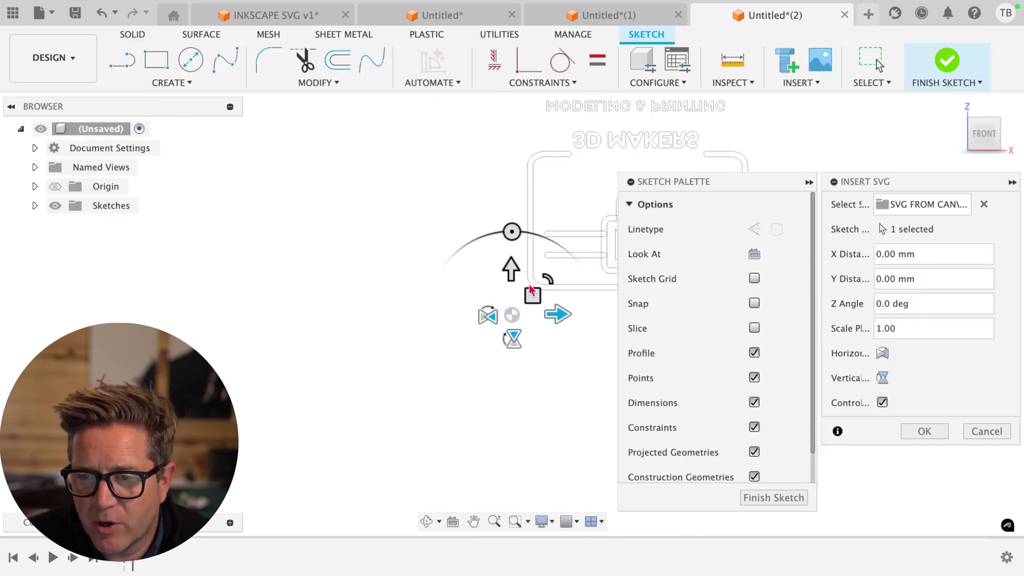
# - Flip the logo vertically and move it to X −53.297 mm, Y −59.65 mm
pyautogui.scroll(-1, 606, 173)
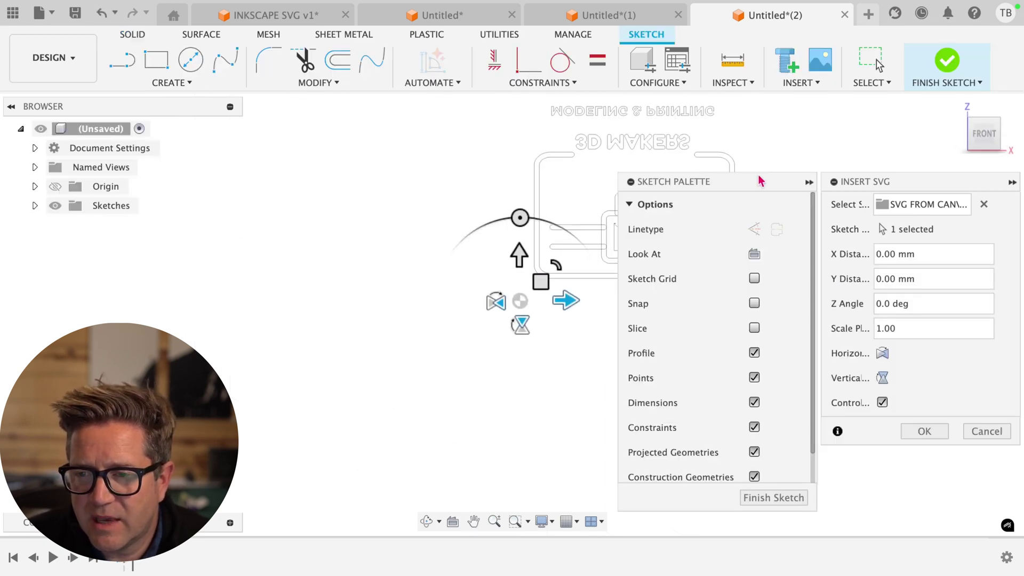
pyautogui.moveTo(760, 181)
pyautogui.mouseDown()
pyautogui.moveTo(835, 200)
pyautogui.moveTo(913, 304)
pyautogui.moveTo(256, 224)
pyautogui.moveTo(156, 163)
pyautogui.mouseUp()
pyautogui.click(522, 324)
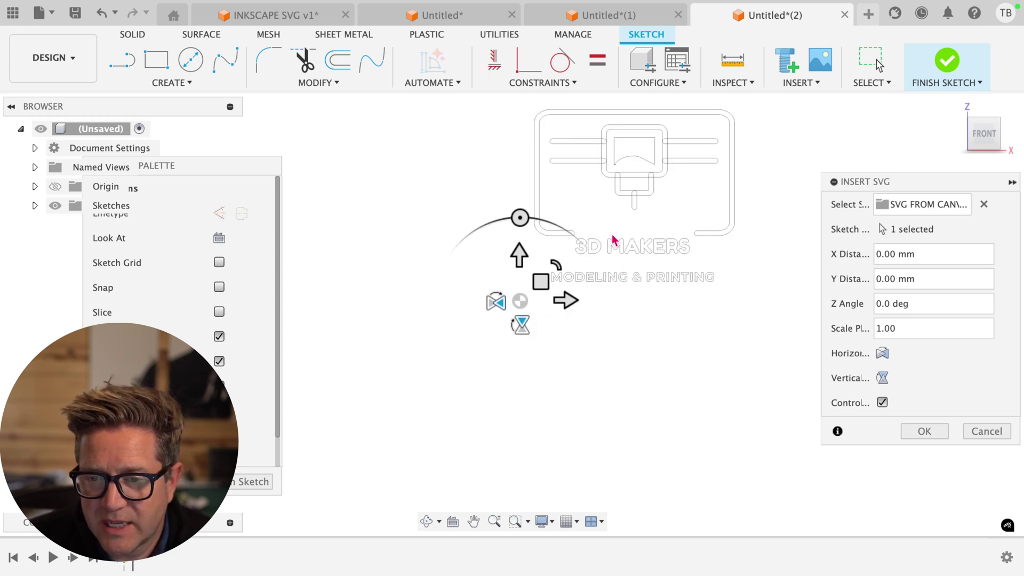
pyautogui.moveTo(540, 279); pyautogui.dragTo(413, 447)
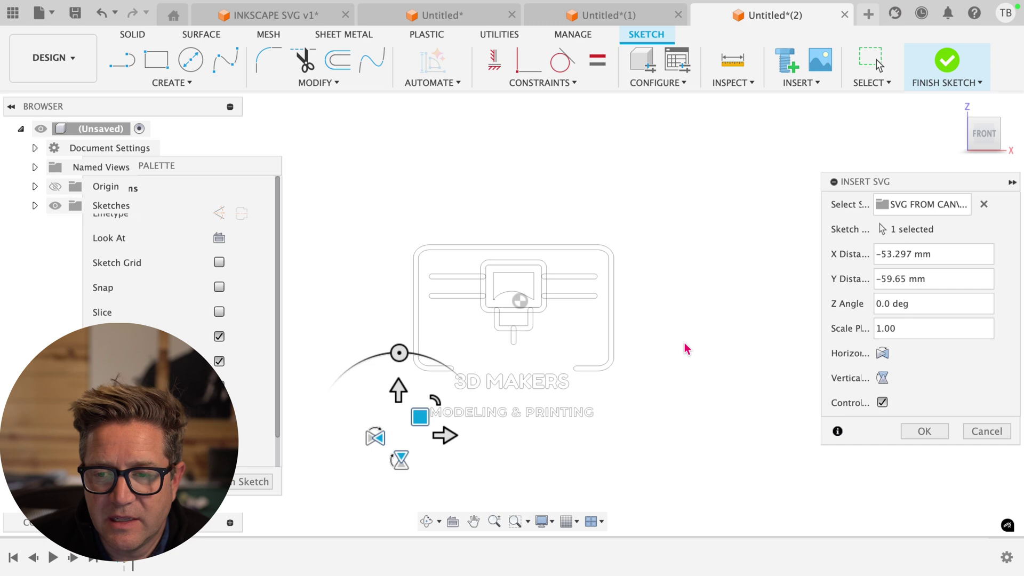
pyautogui.click(937, 433)
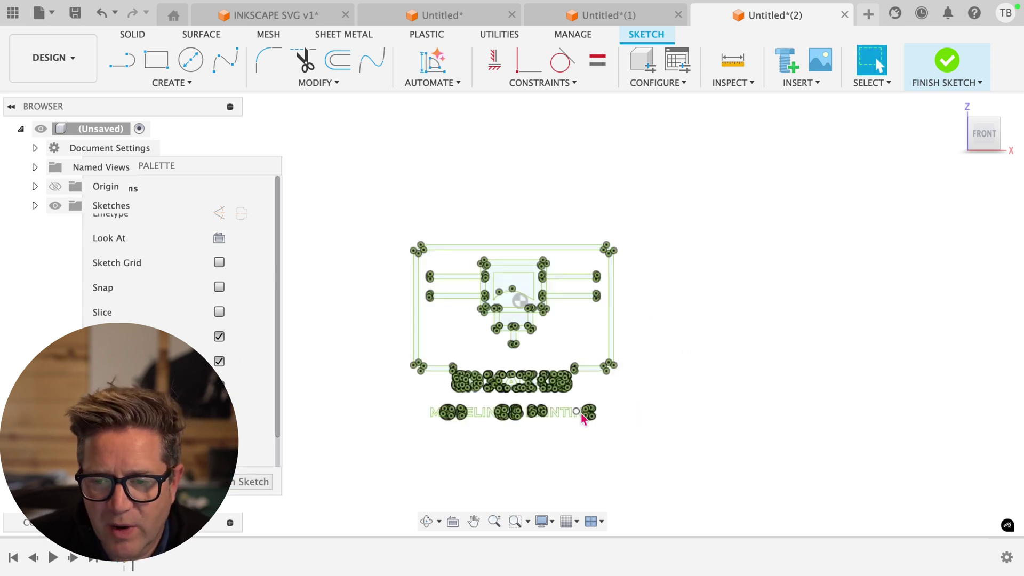
# - Zoom into the logo text and inspect a short top edge of the D
pyautogui.scroll(4, 584, 413)
pyautogui.scroll(-2, 460, 404)
pyautogui.scroll(5, 421, 344)
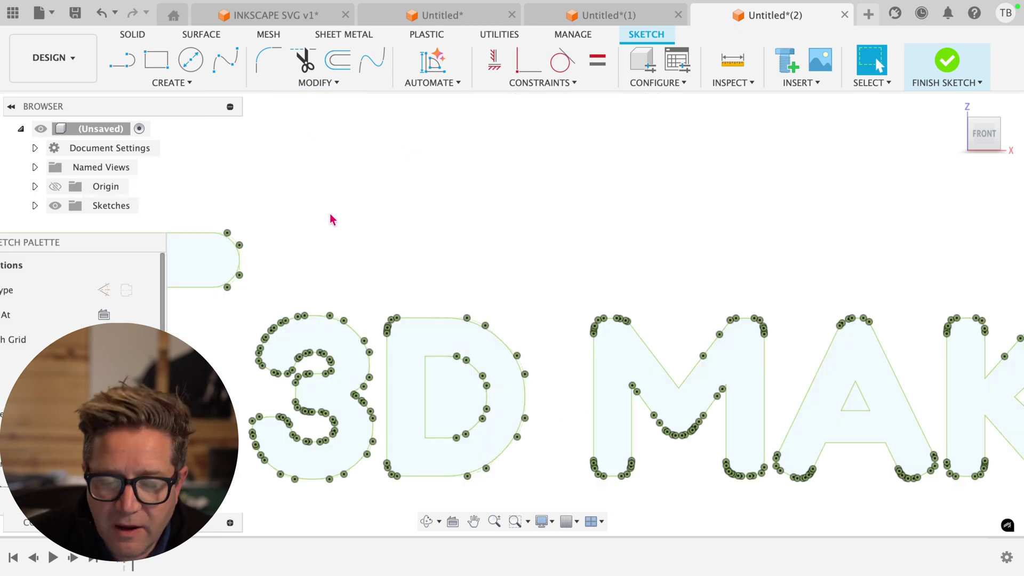
pyautogui.click(433, 319)
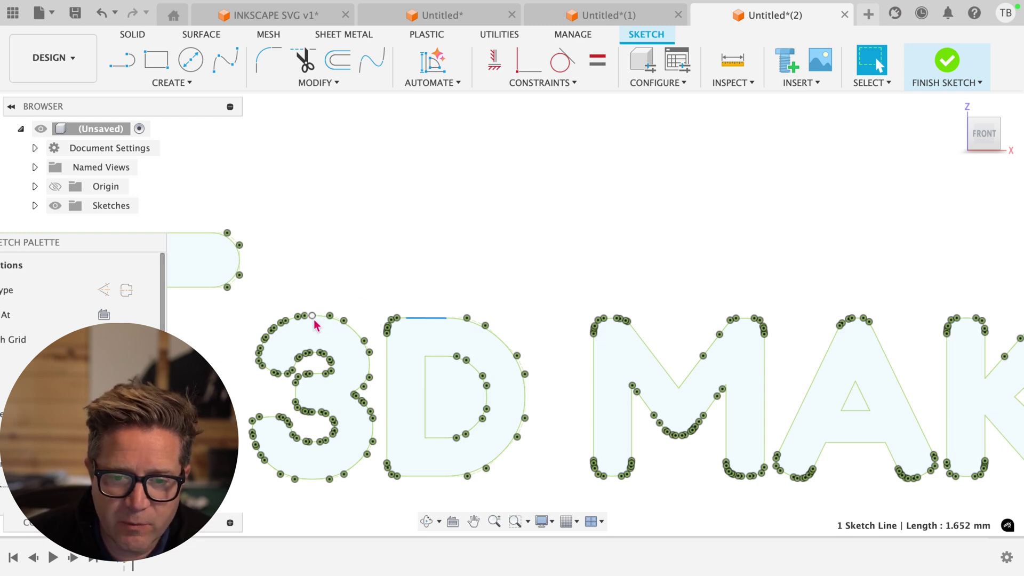
# - Select the whole outline of the 3, showing it is made of 42 curves
pyautogui.scroll(3, 338, 341)
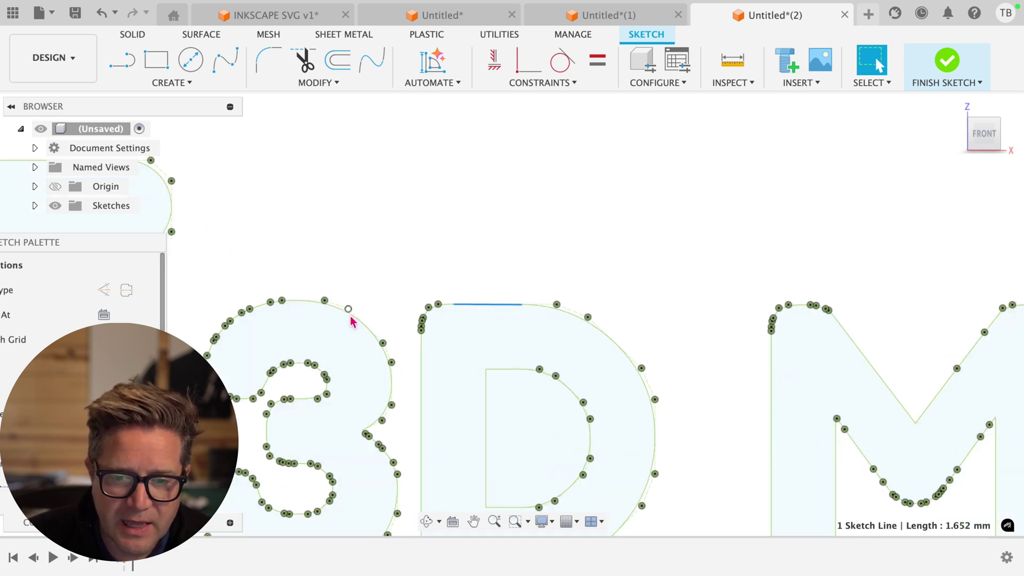
pyautogui.click(370, 283)
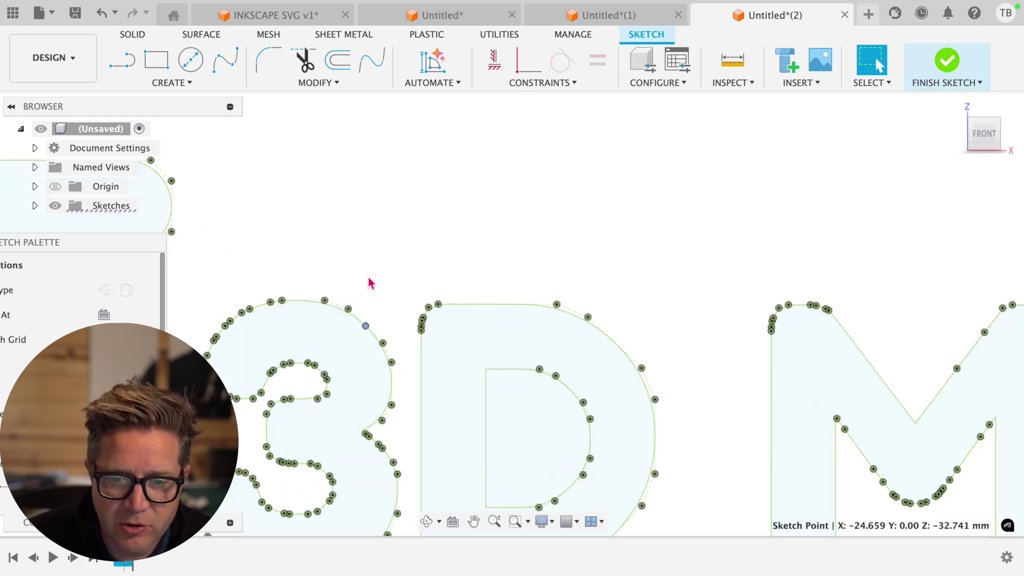
pyautogui.doubleClick(359, 326)
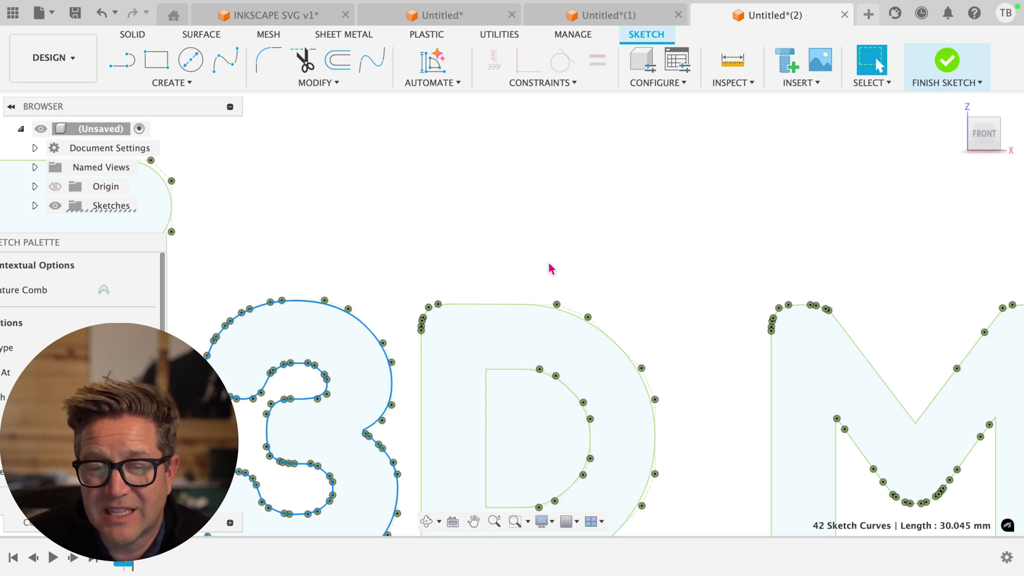
pyautogui.scroll(-3, 366, 434)
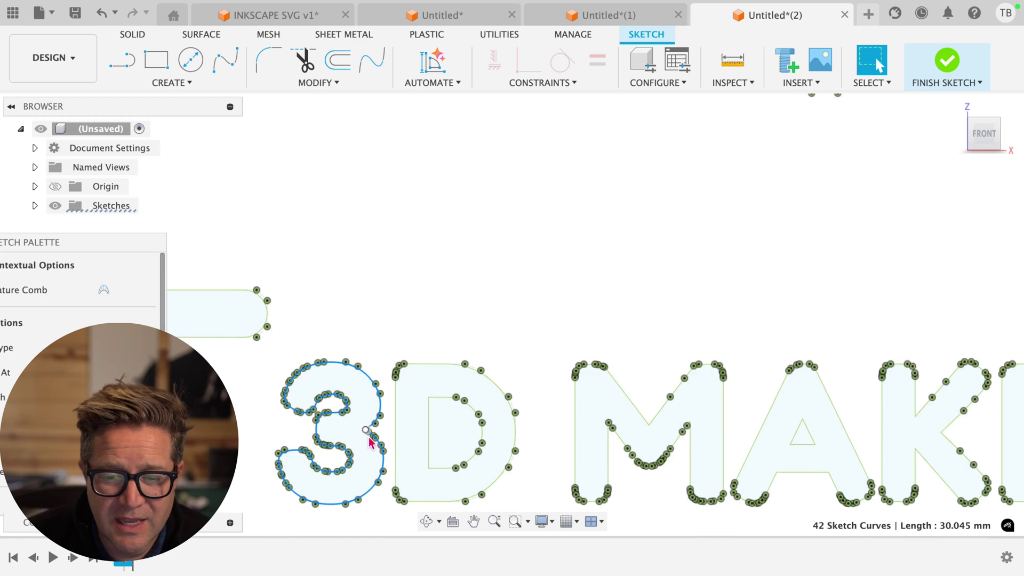
pyautogui.scroll(1, 360, 483)
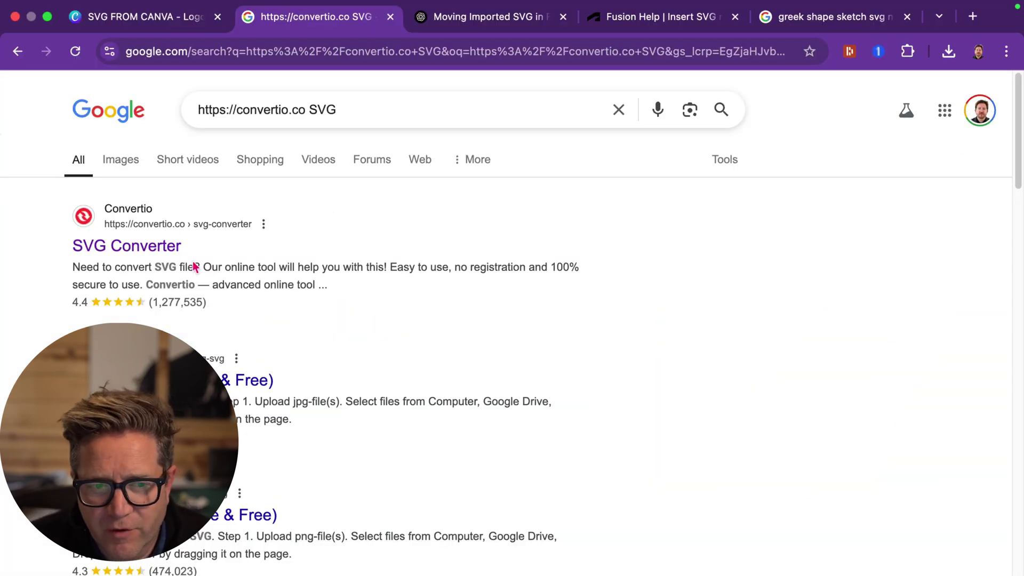
# - Open the Convertio "SVG Converter" search result
pyautogui.click(163, 246)
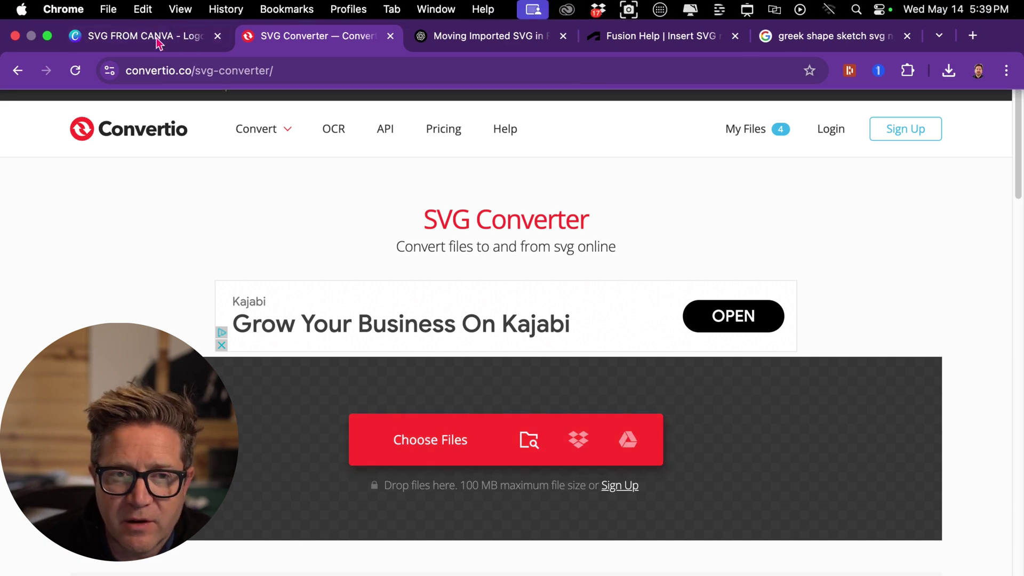
# - Convert MODELING & printing (1).png to SVG and download MODELING-_-printing-_1__1.svg
pyautogui.click(157, 37)
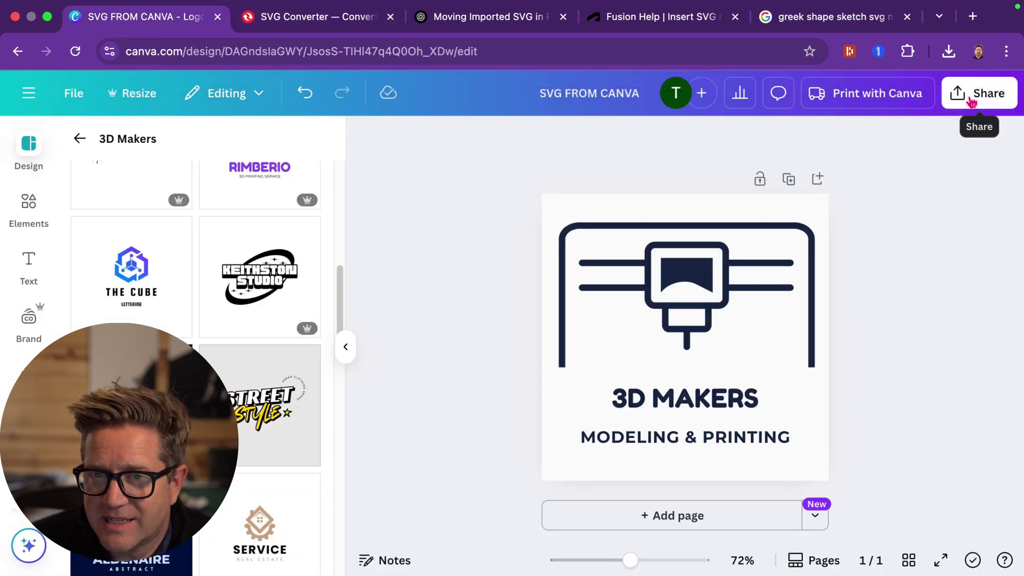
pyautogui.click(319, 16)
pyautogui.click(453, 454)
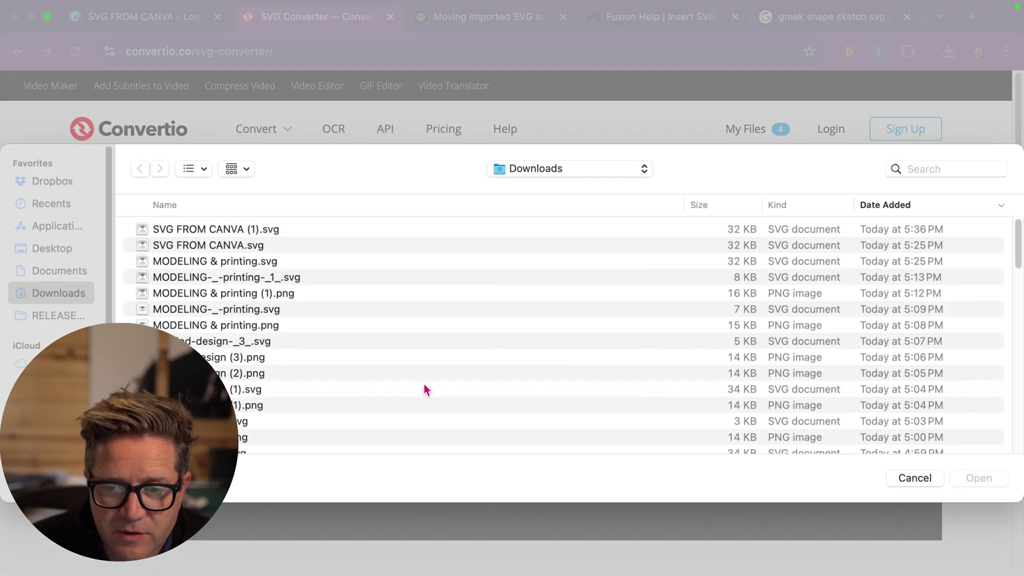
pyautogui.doubleClick(263, 293)
pyautogui.click(453, 382)
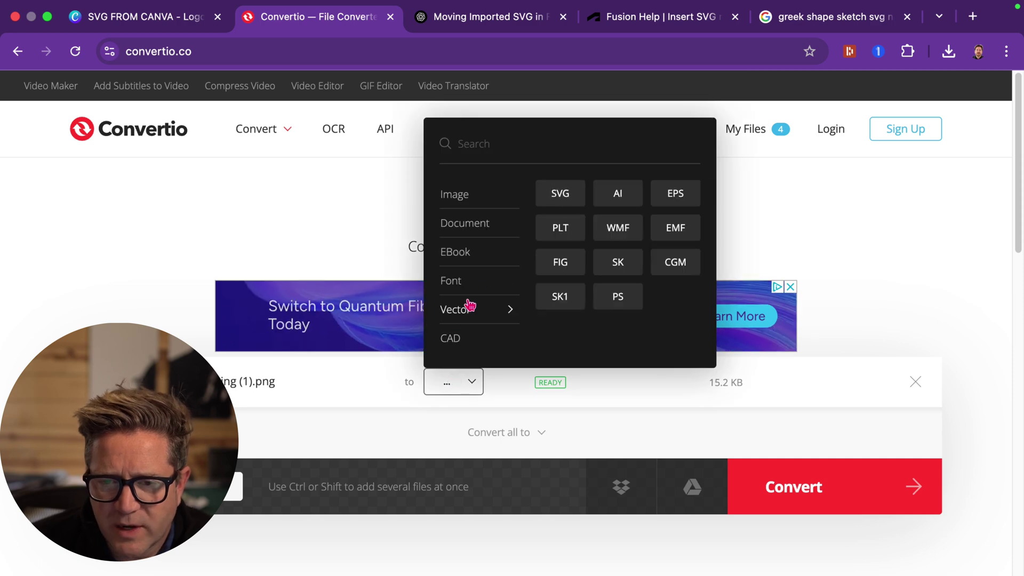
pyautogui.click(560, 193)
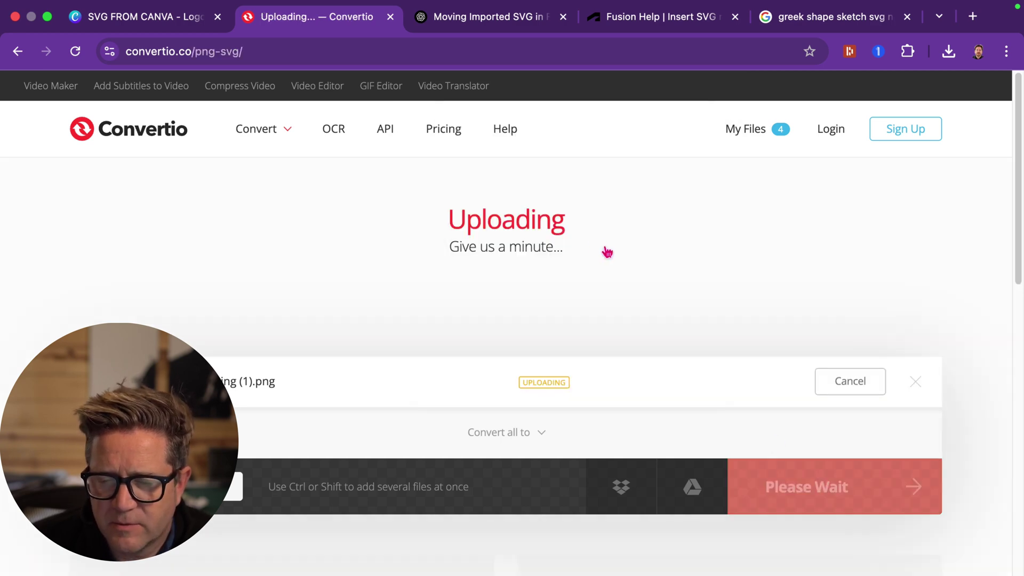
pyautogui.click(890, 380)
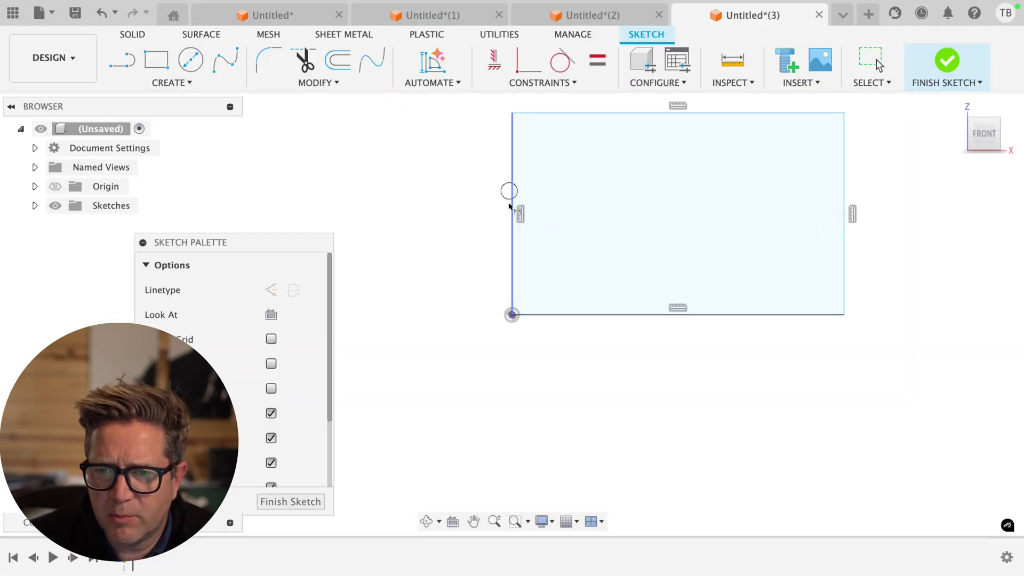
# - Dimension the rectangle's left edge to 80 mm and enter 15 for its bottom-edge width
pyautogui.click(510, 193)
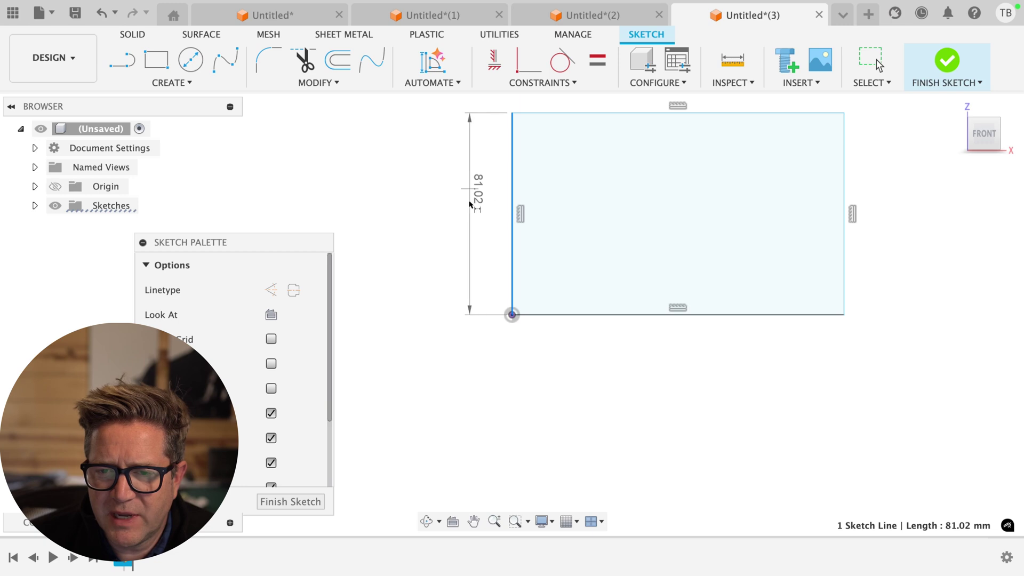
pyautogui.click(471, 197)
pyautogui.write('80')
pyautogui.press('Return')
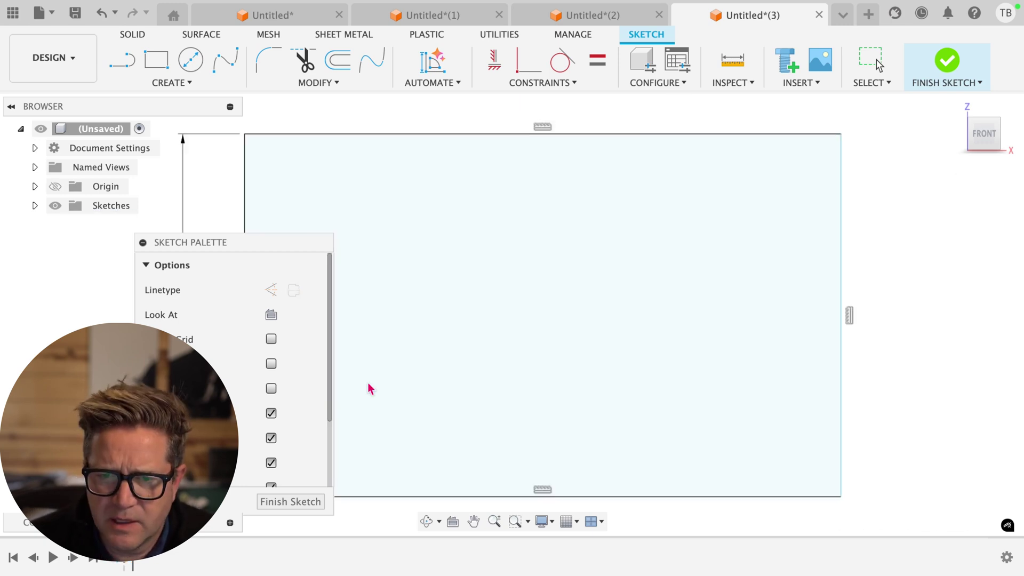
pyautogui.click(504, 454)
pyautogui.click(506, 485)
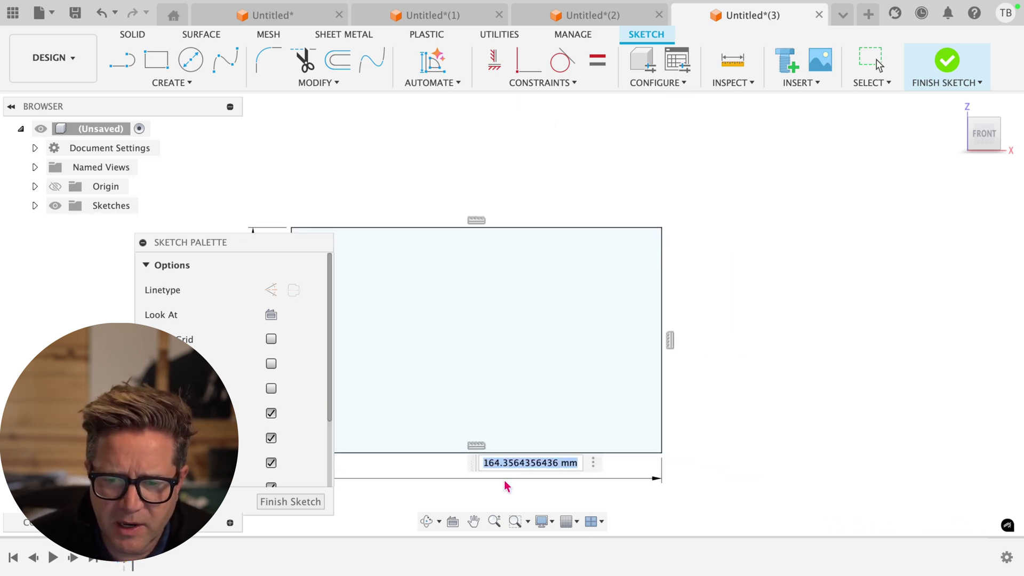
pyautogui.write('15')
pyautogui.press('Return')
# - Finish the rectangle sketch and start inserting an SVG file
pyautogui.click(947, 59)
pyautogui.click(914, 85)
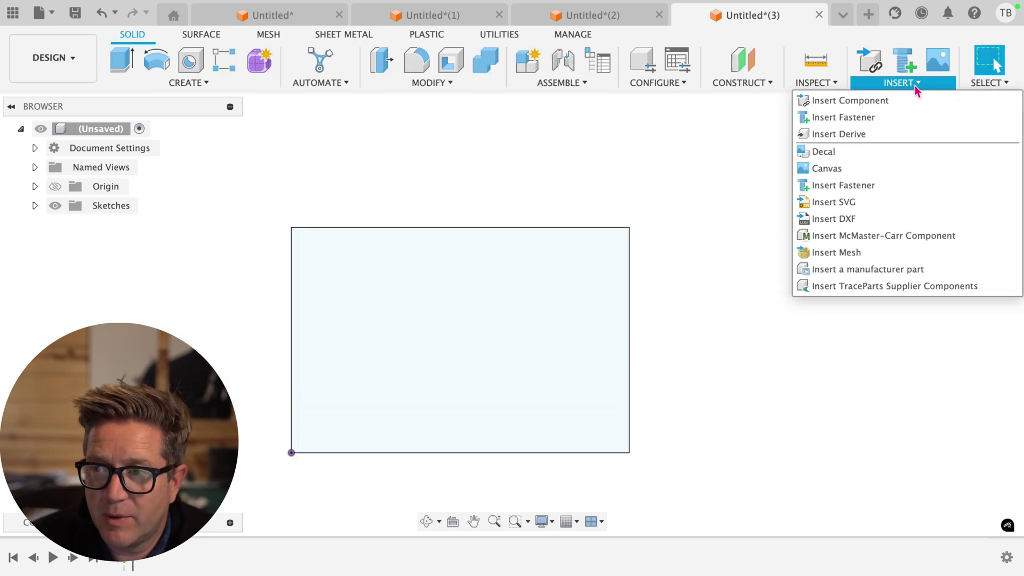
pyautogui.click(845, 209)
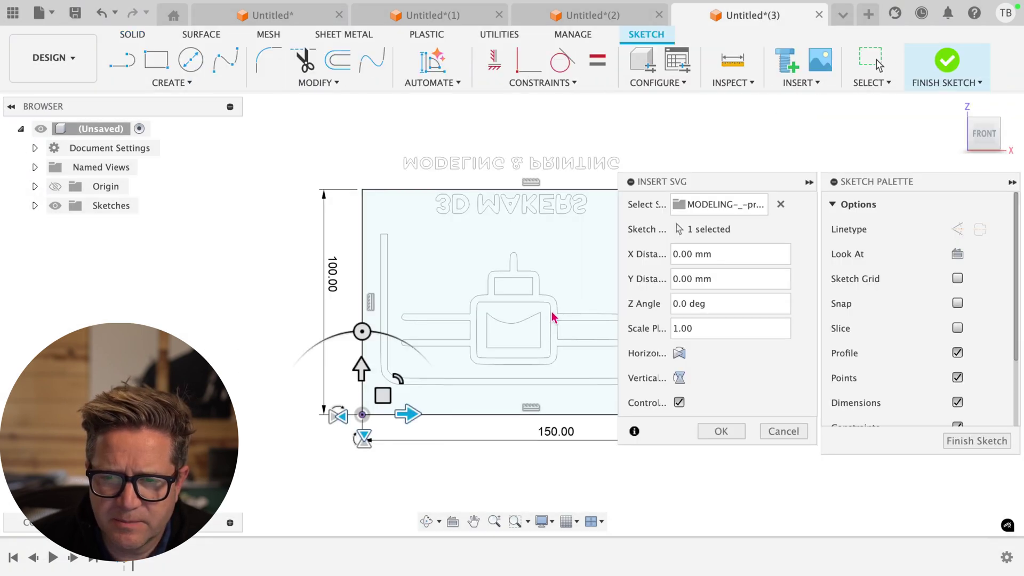
# - Drag the logo preview to X 29.859 mm, Y 5.269 mm inside the plate rectangle
pyautogui.scroll(2, 551, 331)
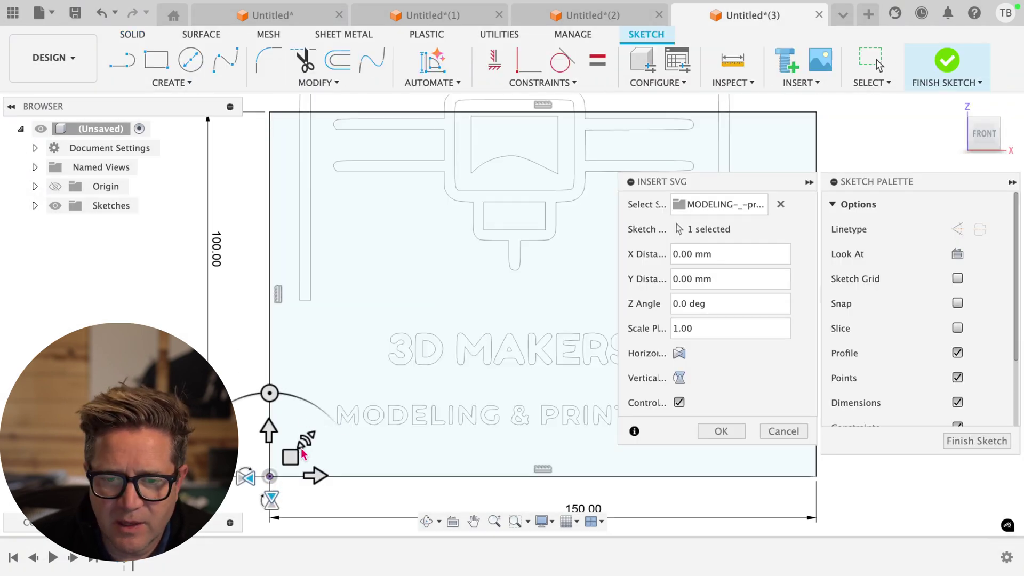
pyautogui.moveTo(308, 445); pyautogui.dragTo(400, 434)
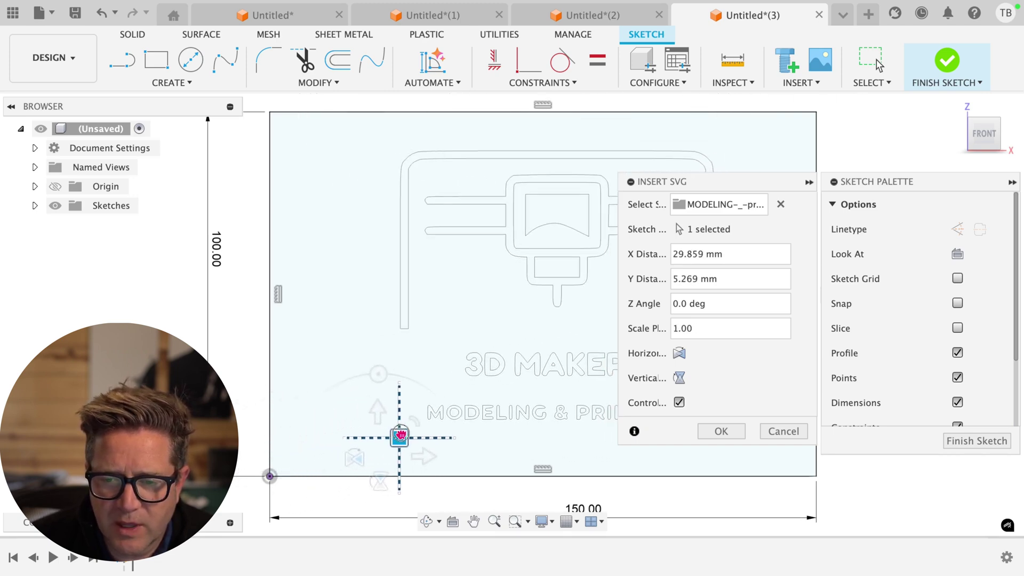
# - Commit the MODELING logo as sketch curves and select the outline of the 3
pyautogui.click(728, 431)
pyautogui.scroll(8, 573, 322)
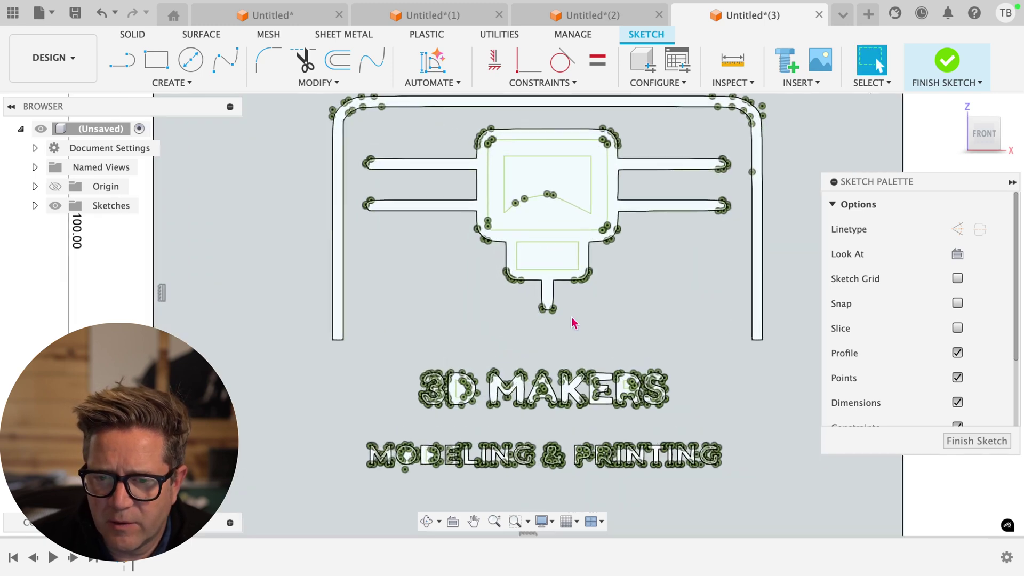
pyautogui.scroll(5, 362, 443)
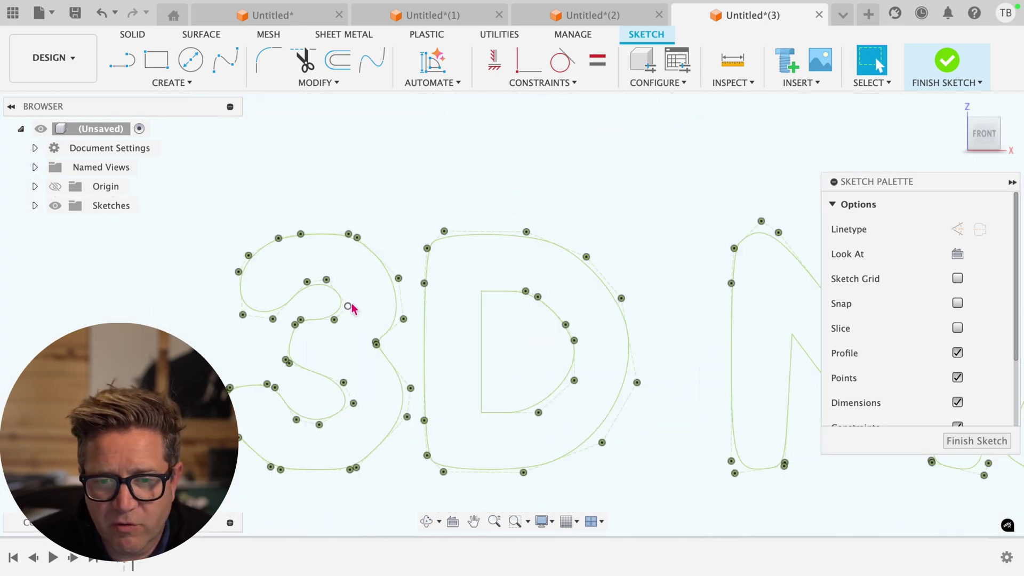
pyautogui.doubleClick(334, 235)
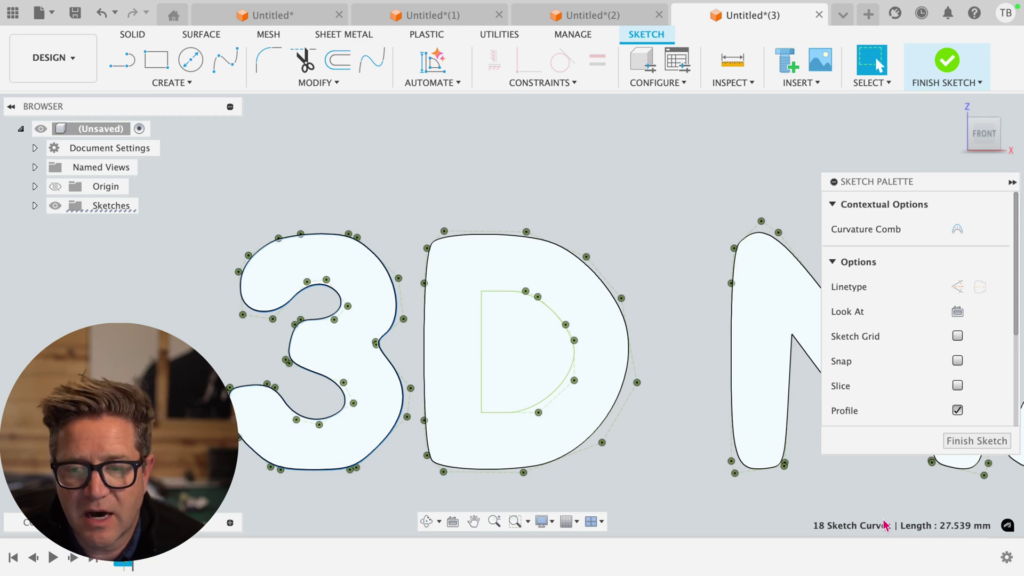
# - Clear the selection and zoom back out to view the whole 150 × 100 plate sketch
pyautogui.scroll(-10, 725, 395)
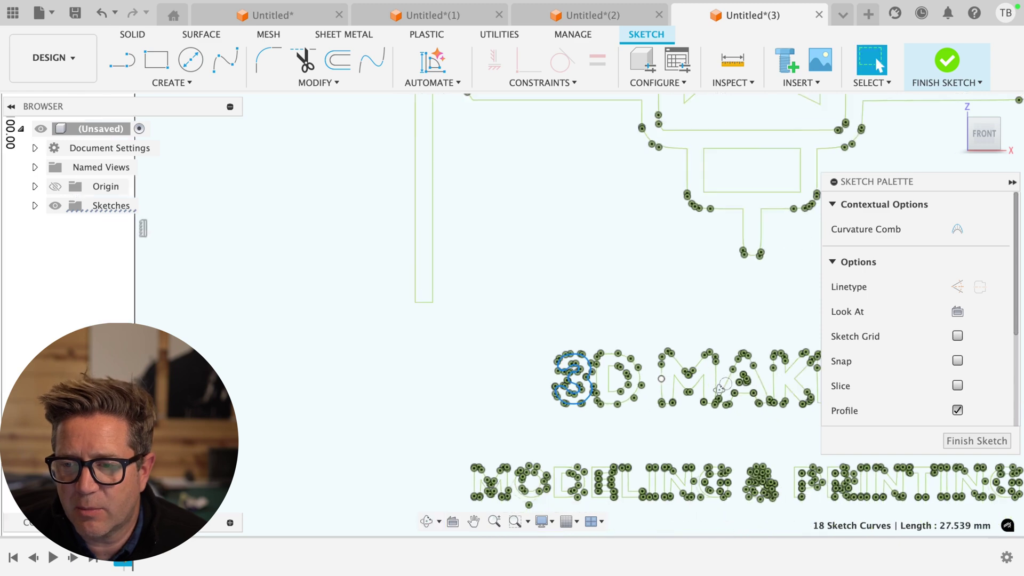
pyautogui.scroll(-5, 725, 392)
pyautogui.scroll(3, 757, 336)
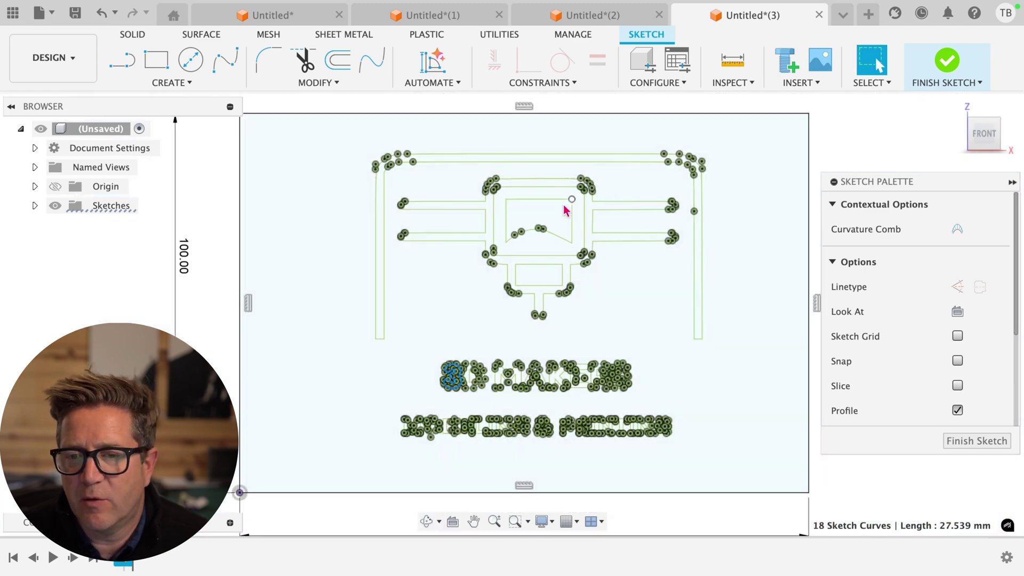
pyautogui.click(842, 141)
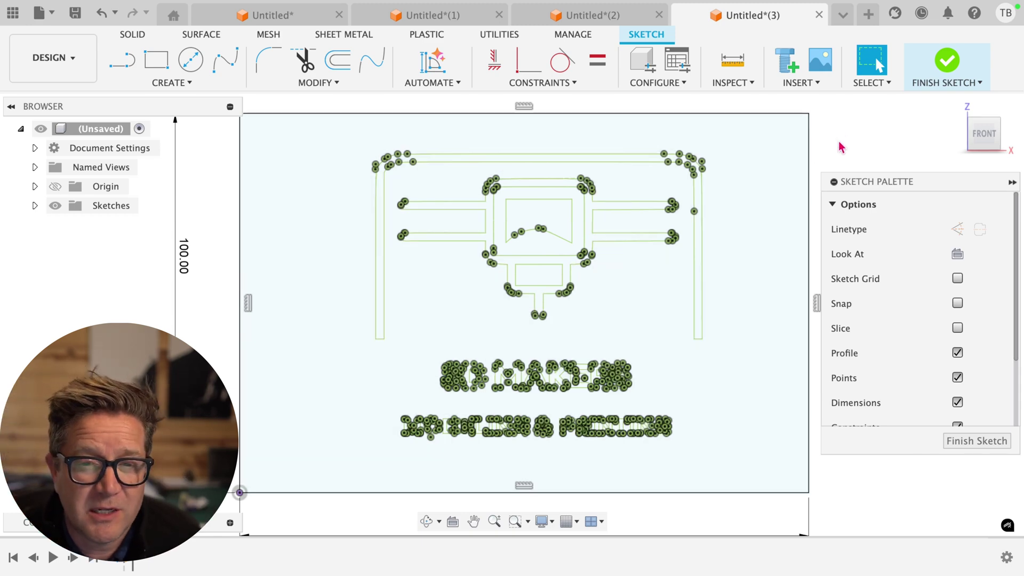
pyautogui.scroll(-2, 837, 147)
pyautogui.scroll(1, 873, 156)
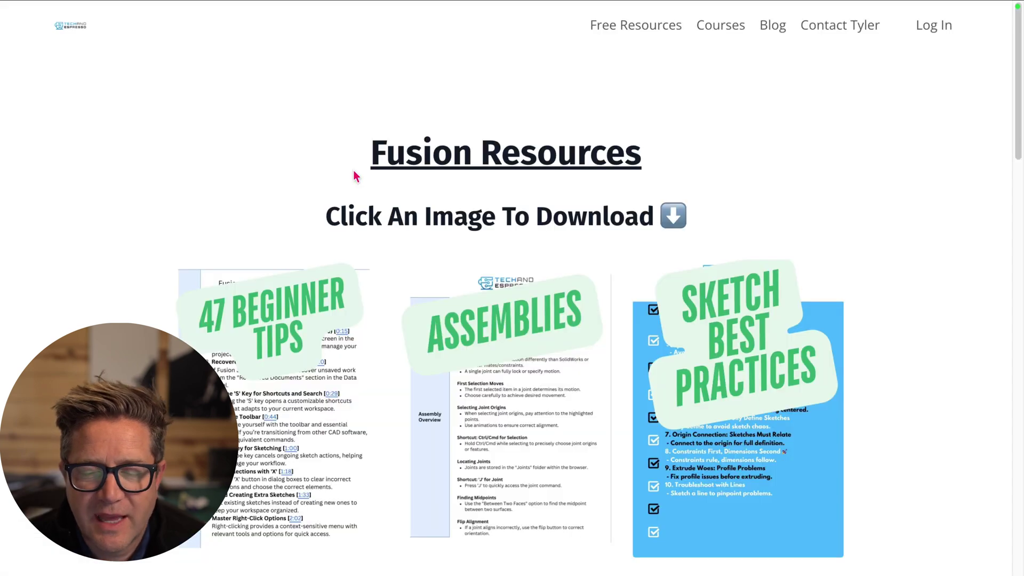
# - Scroll through the Fusion Resources cheat-sheet download cards
pyautogui.scroll(-5, 355, 173)
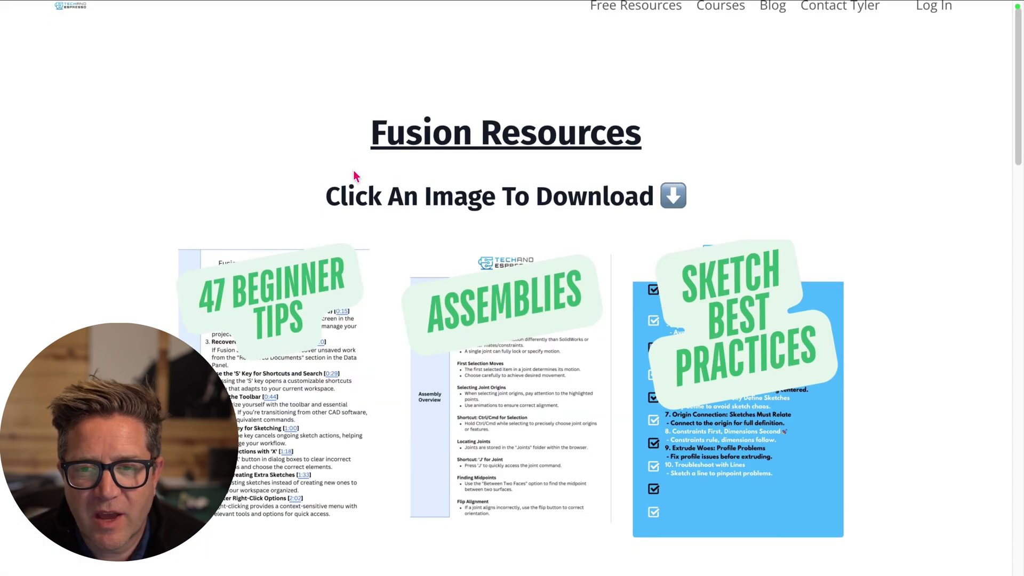
pyautogui.scroll(-15, 355, 171)
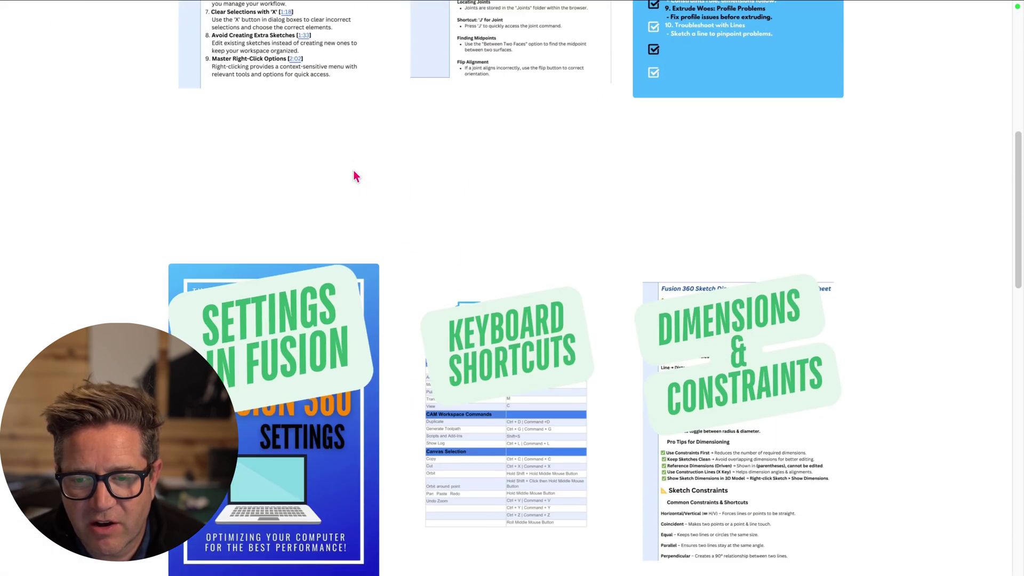
pyautogui.scroll(-10, 354, 171)
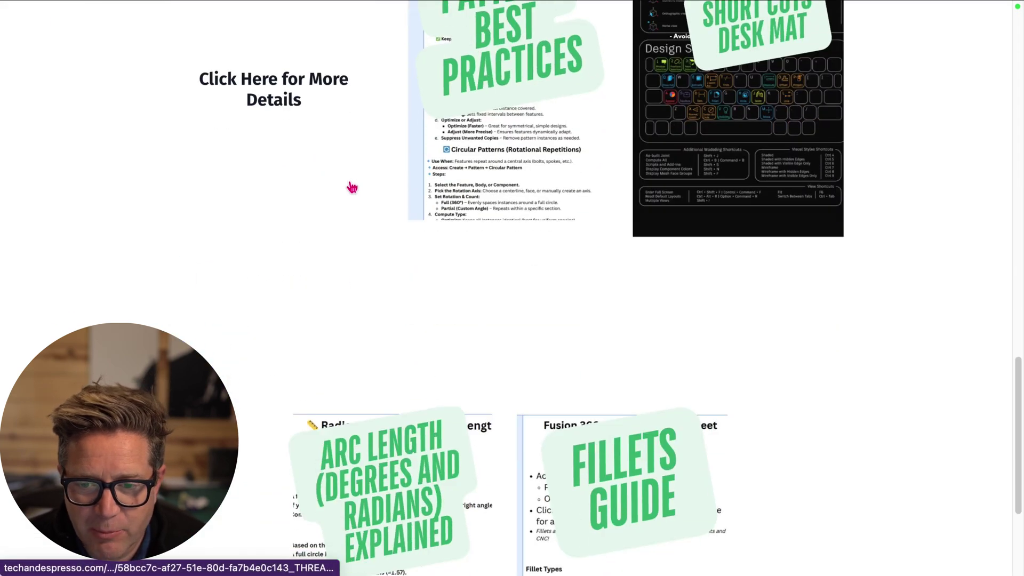
pyautogui.scroll(20, 782, 308)
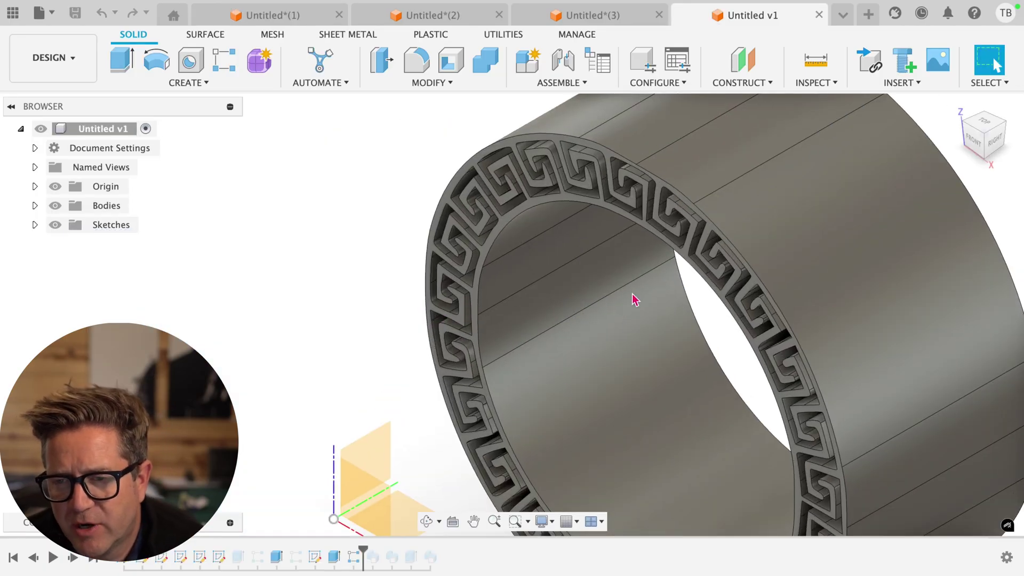
# - Zoom over the grid of rings and fit the whole grid in view
pyautogui.scroll(-5, 635, 299)
pyautogui.scroll(5, 662, 326)
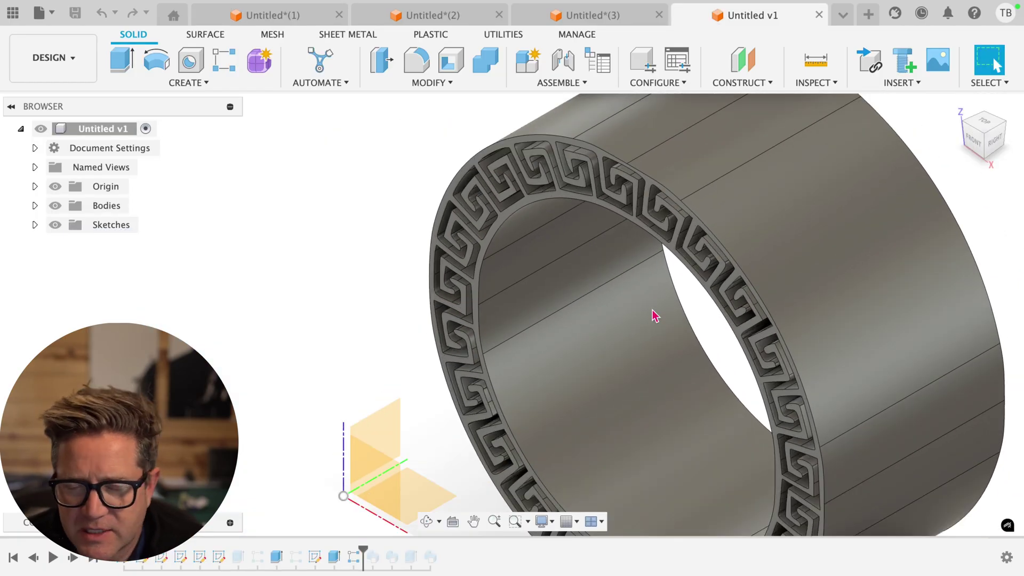
pyautogui.scroll(-3, 656, 316)
pyautogui.press('F6')
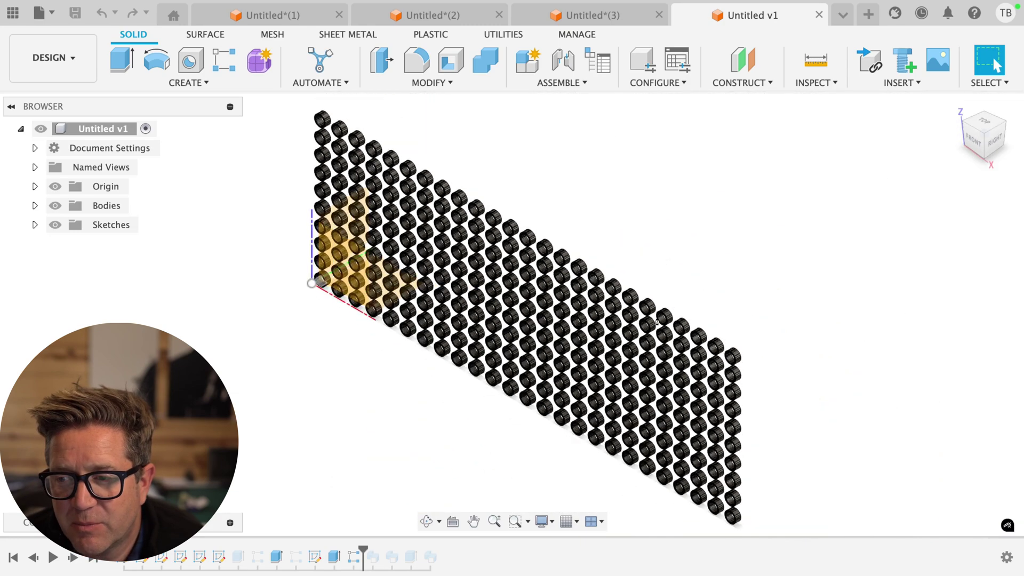
pyautogui.scroll(6, 370, 350)
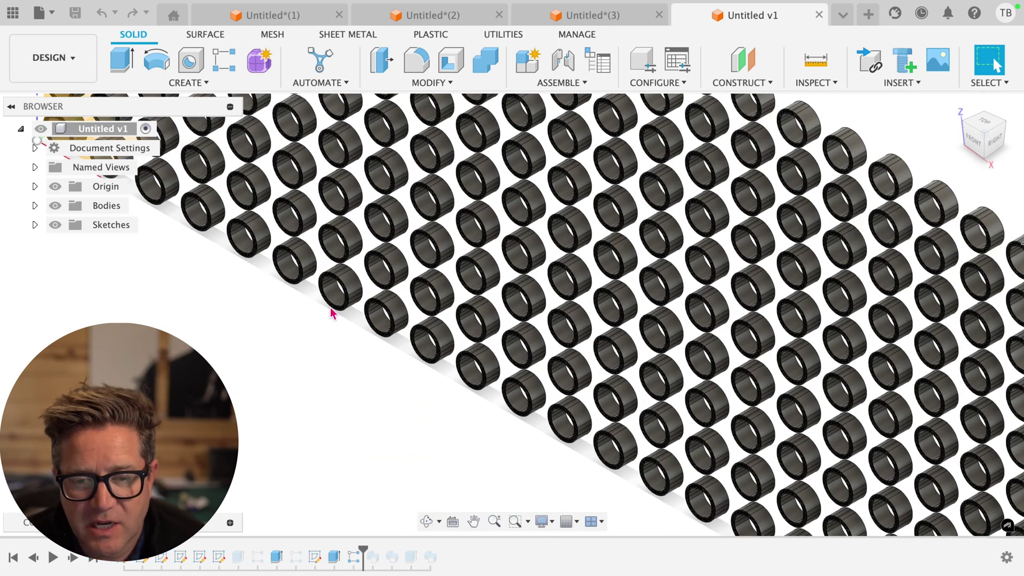
pyautogui.scroll(-2, 341, 346)
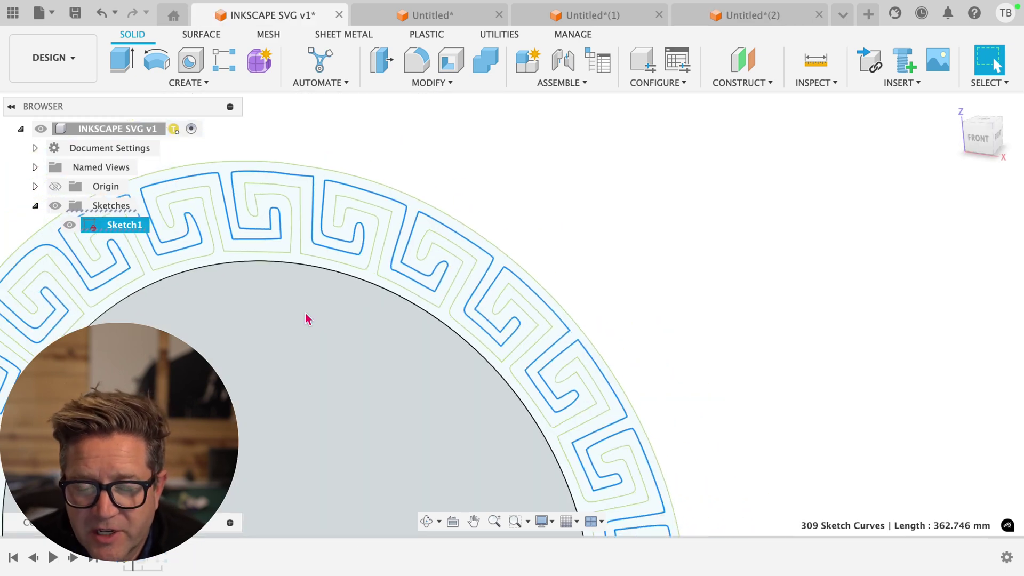
# - Orbit the Greek-key ring into perspective and zoom in and out on it
pyautogui.keyDown('shift'); pyautogui.moveTo(308, 318); pyautogui.dragTo(299, 452, button='middle'); pyautogui.keyUp('shift')
pyautogui.scroll(2, 299, 452)
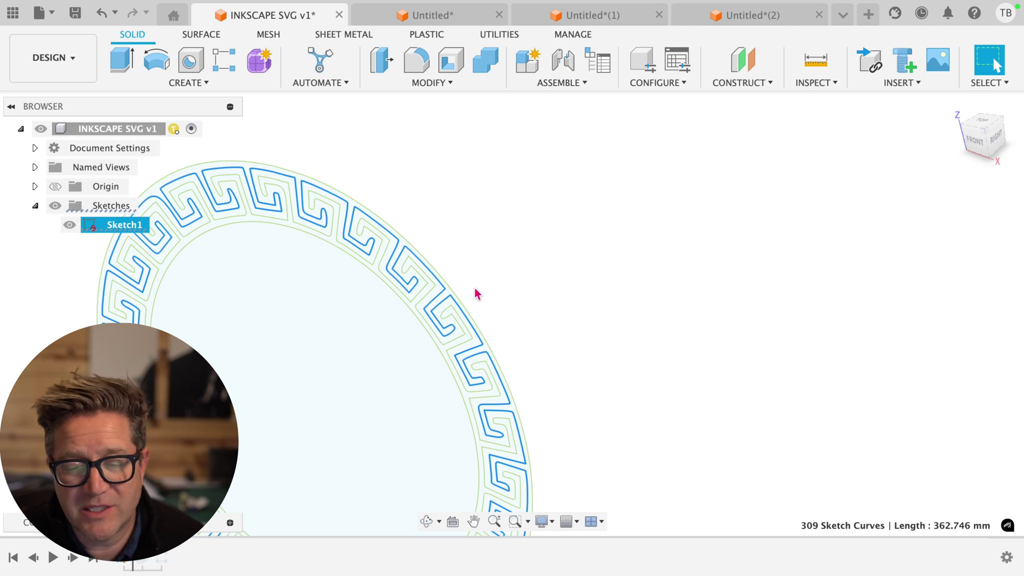
pyautogui.scroll(-2, 477, 298)
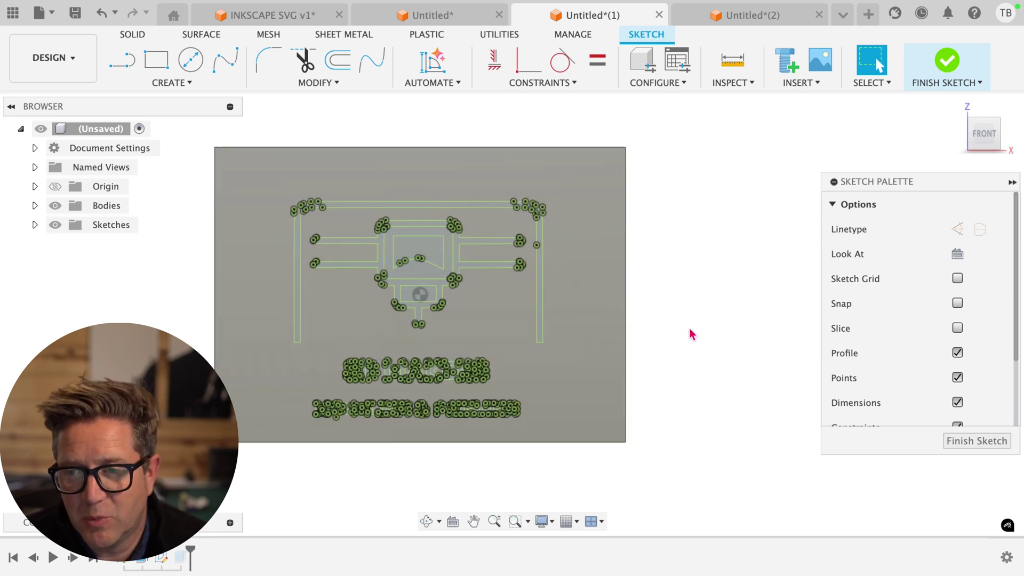
# - Window-select all the logo sketch geometry and unfix its 2302 entities with Fix/UnFix
pyautogui.write('sMOVE')
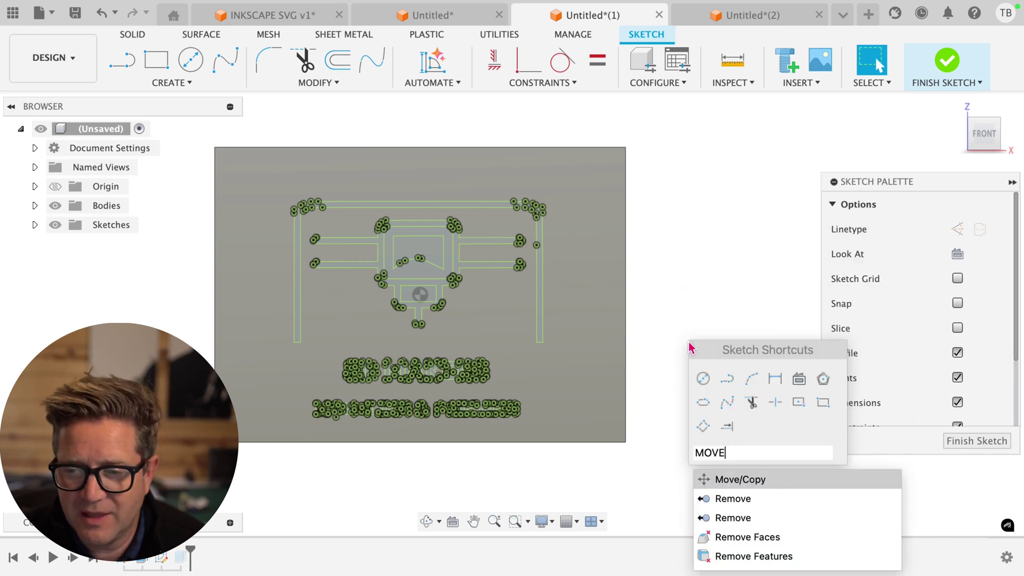
pyautogui.press('Escape')
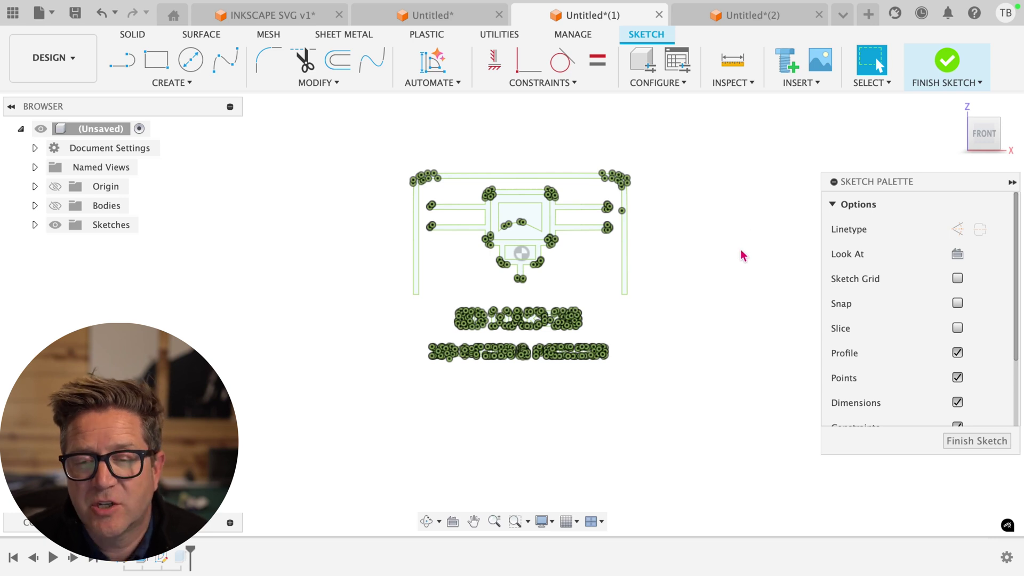
pyautogui.moveTo(337, 142)
pyautogui.mouseDown()
pyautogui.moveTo(458, 216)
pyautogui.moveTo(688, 429)
pyautogui.mouseUp()
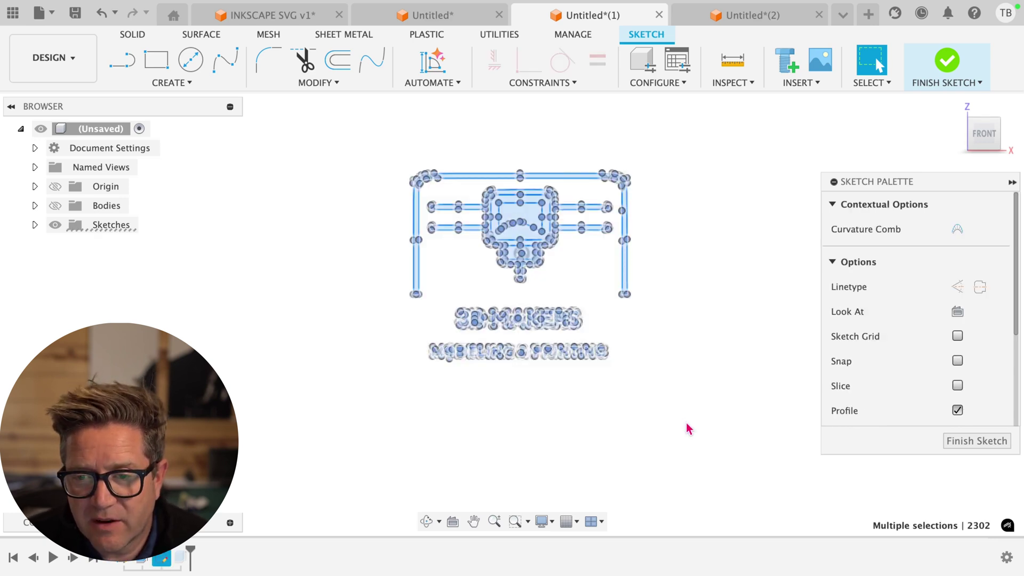
pyautogui.click(551, 83)
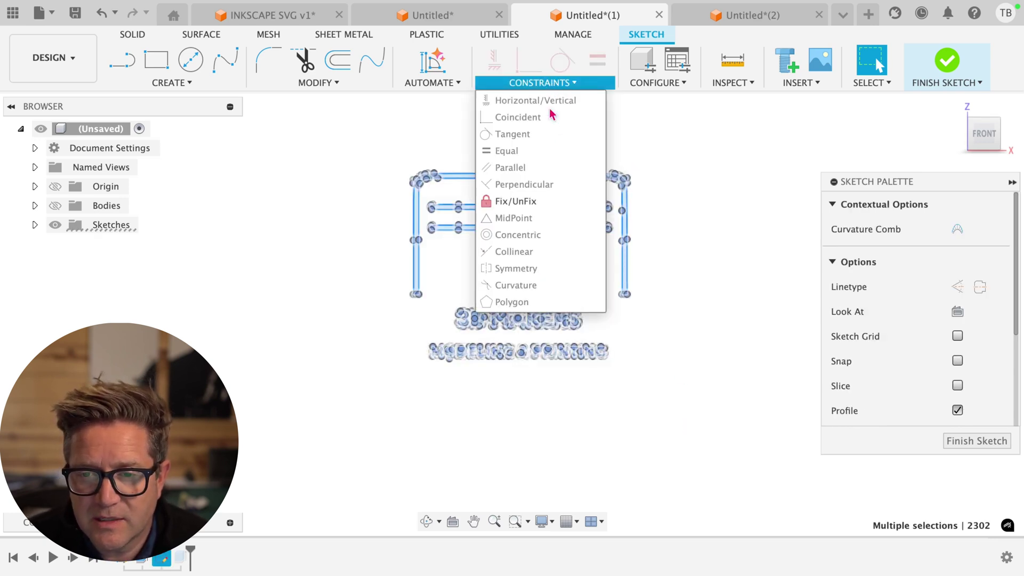
pyautogui.click(528, 201)
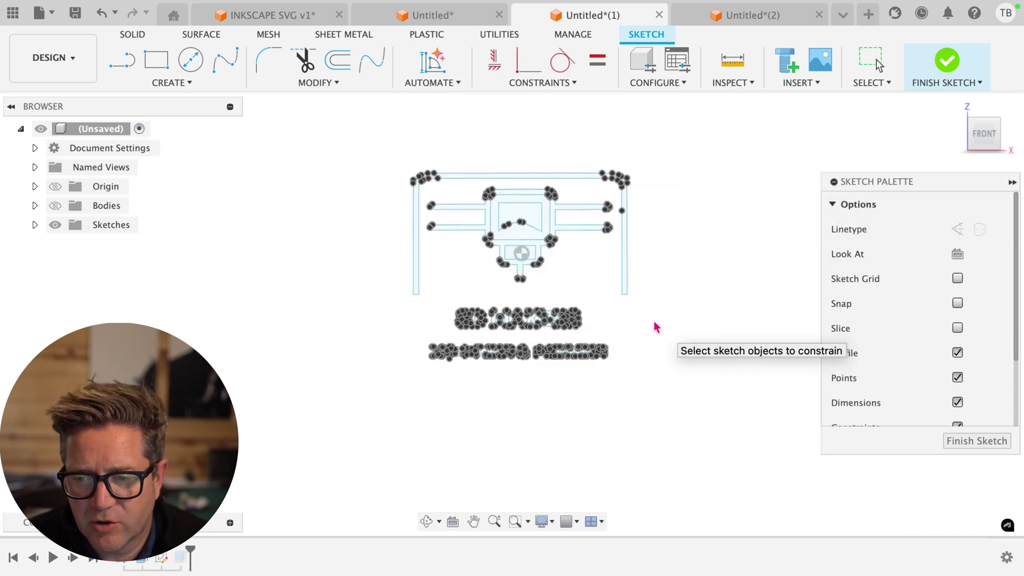
# - Drag the right-hand logo line to confirm it moves freely, then undo the test
pyautogui.press('Escape')
pyautogui.scroll(3, 648, 315)
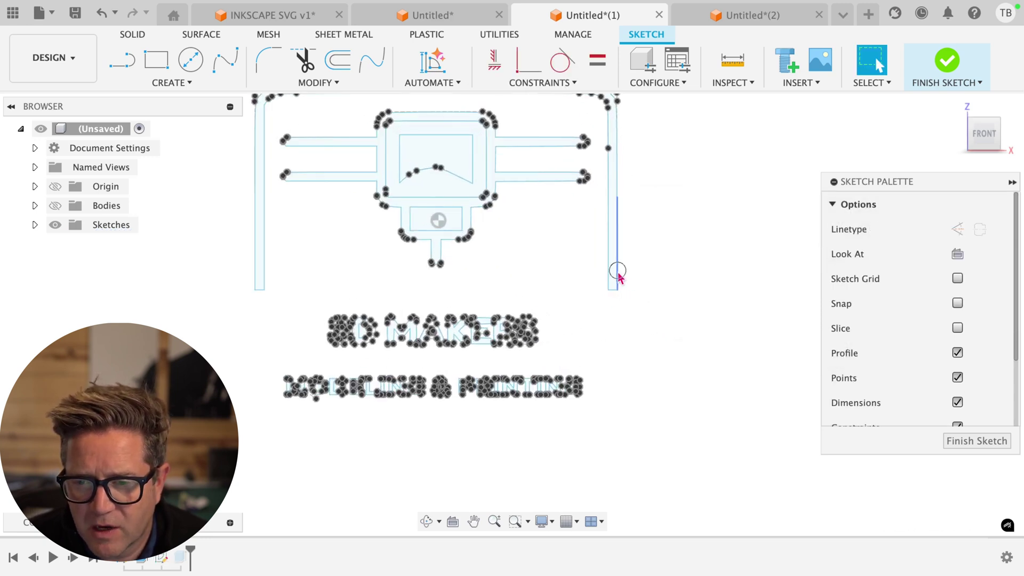
pyautogui.moveTo(617, 271); pyautogui.dragTo(672, 270)
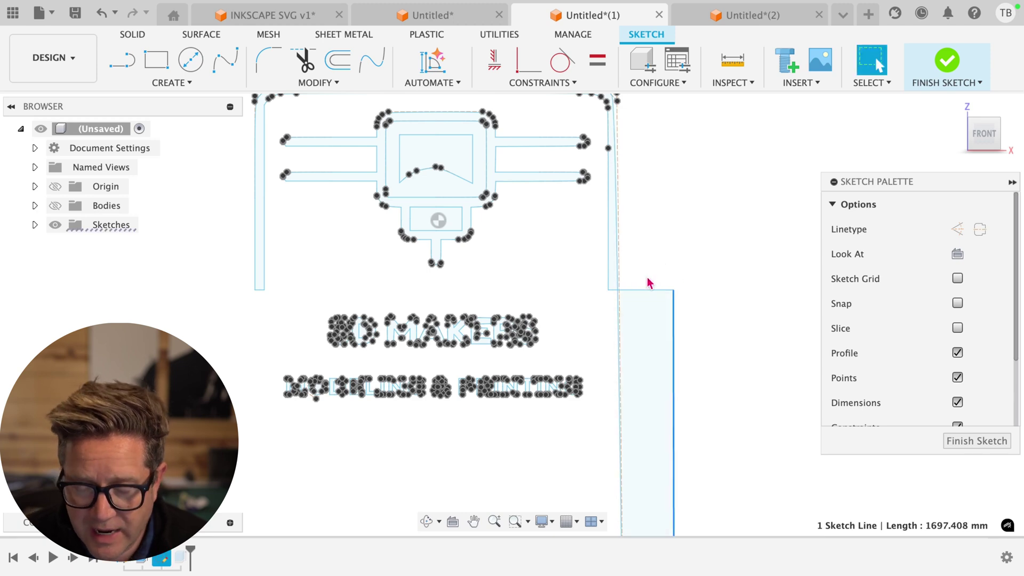
pyautogui.hotkey('ctrl', 'z')
# - Window-select the entire logo sketch and start Move/Copy on it
pyautogui.scroll(-3, 696, 220)
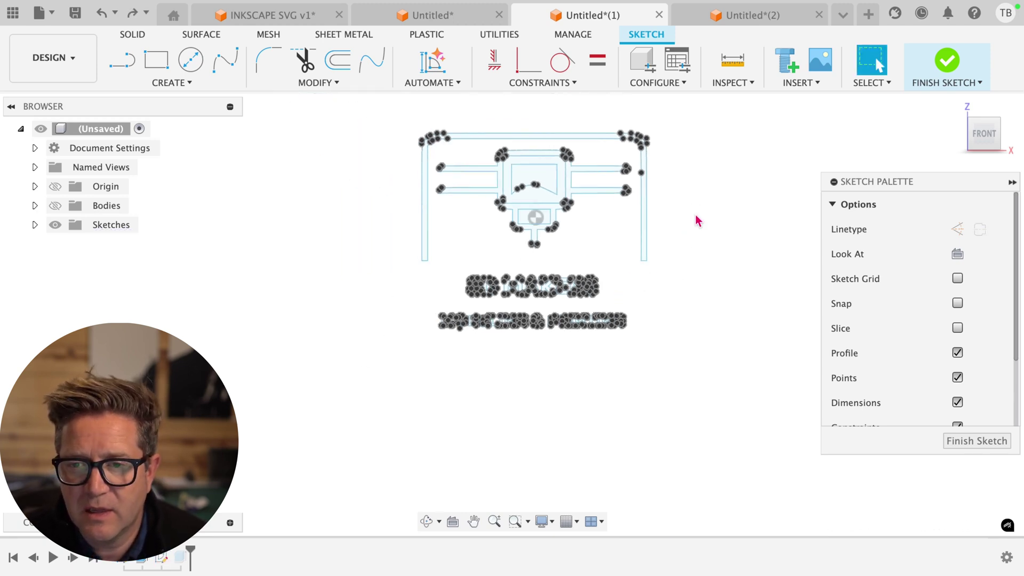
pyautogui.moveTo(376, 105); pyautogui.dragTo(740, 411)
pyautogui.press('m')
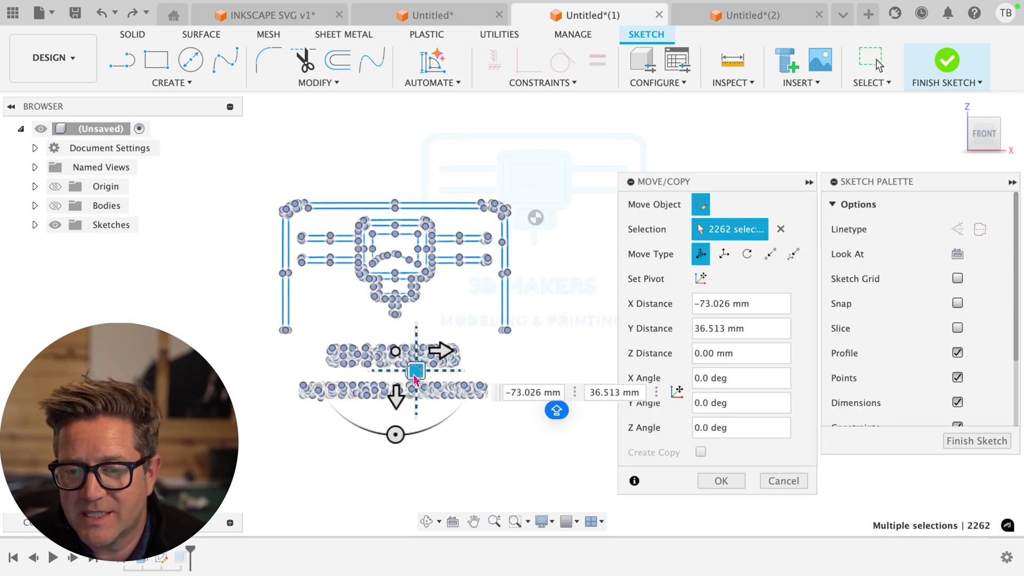
# - Drag the selected logo up and right to an offset of X −56.658 mm, Y 24.762 mm
pyautogui.moveTo(436, 361); pyautogui.dragTo(461, 342)
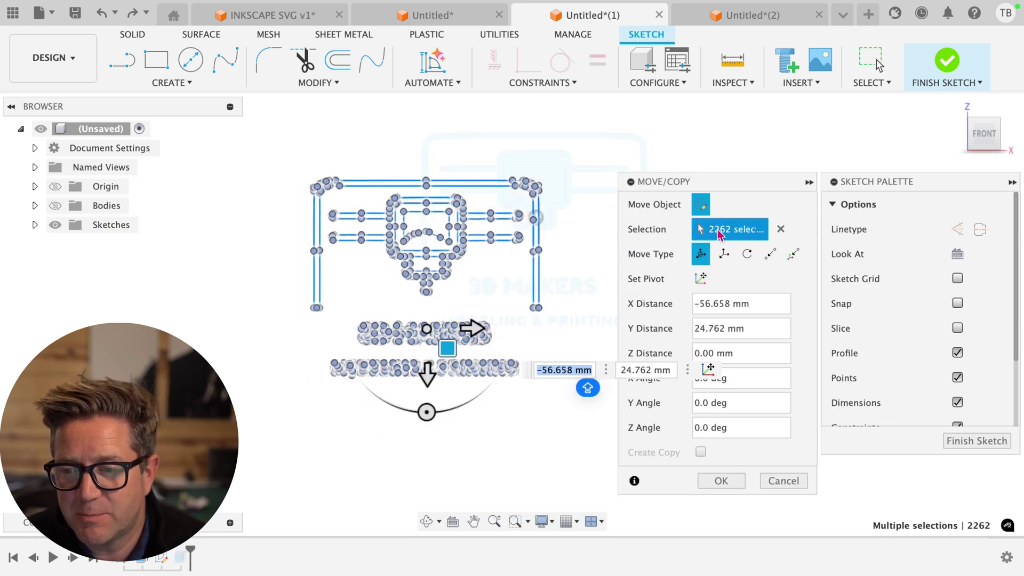